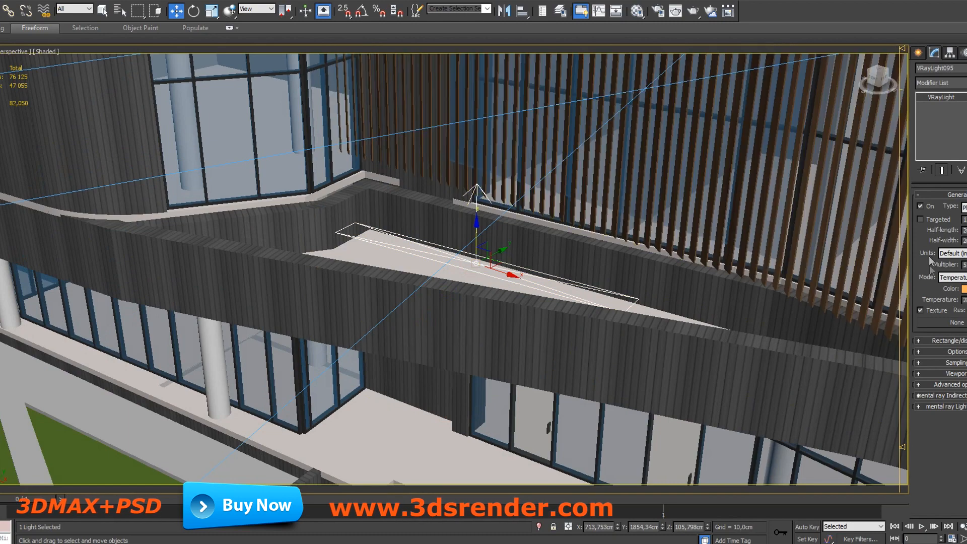
Step: Select the V-Ray physical camera in front of the building and review its base parameters
{"action": "scroll", "coordinate": [371, 351], "scroll_direction": "down", "scroll_amount": 10}
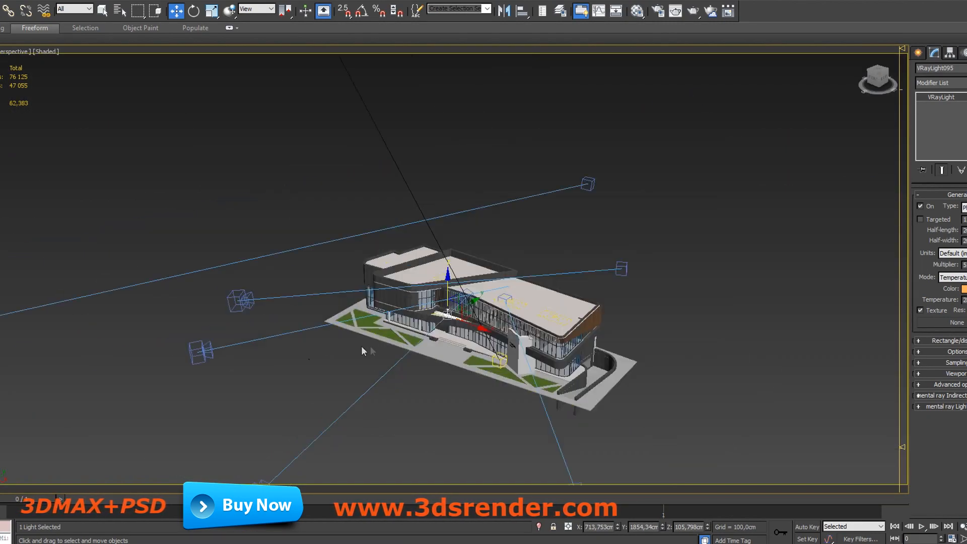
{"action": "left_click", "coordinate": [200, 354]}
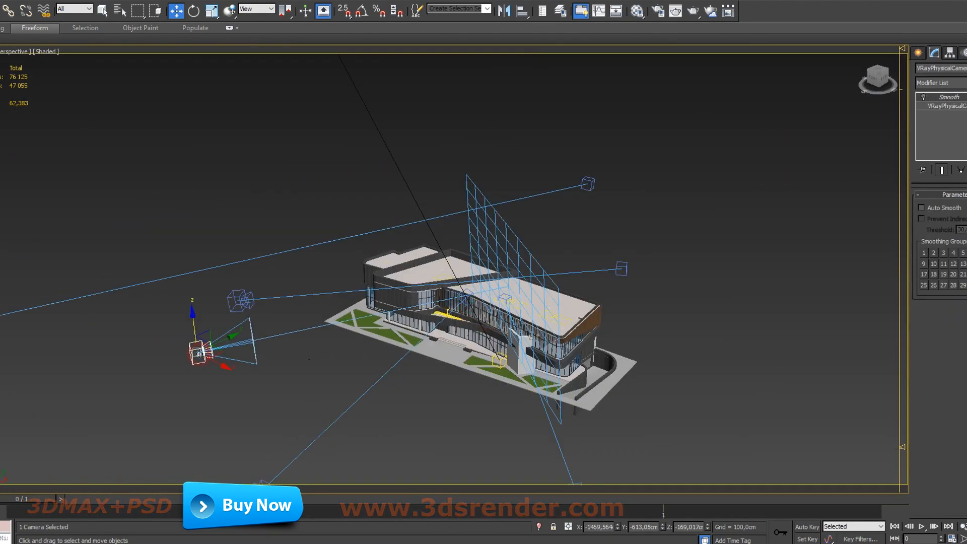
{"action": "left_click", "coordinate": [957, 107]}
{"action": "scroll", "coordinate": [928, 341], "scroll_direction": "down", "scroll_amount": 15}
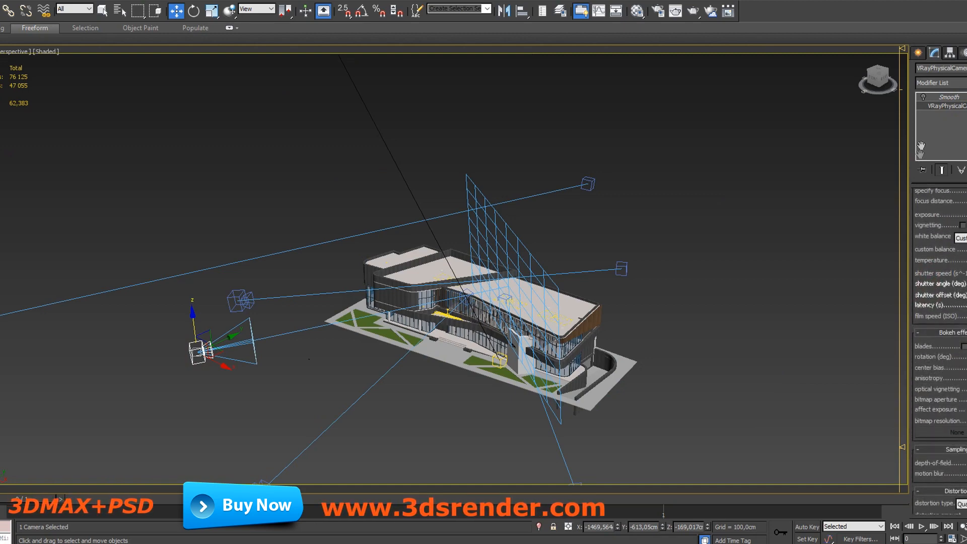
{"action": "scroll", "coordinate": [935, 396], "scroll_direction": "up", "scroll_amount": 15}
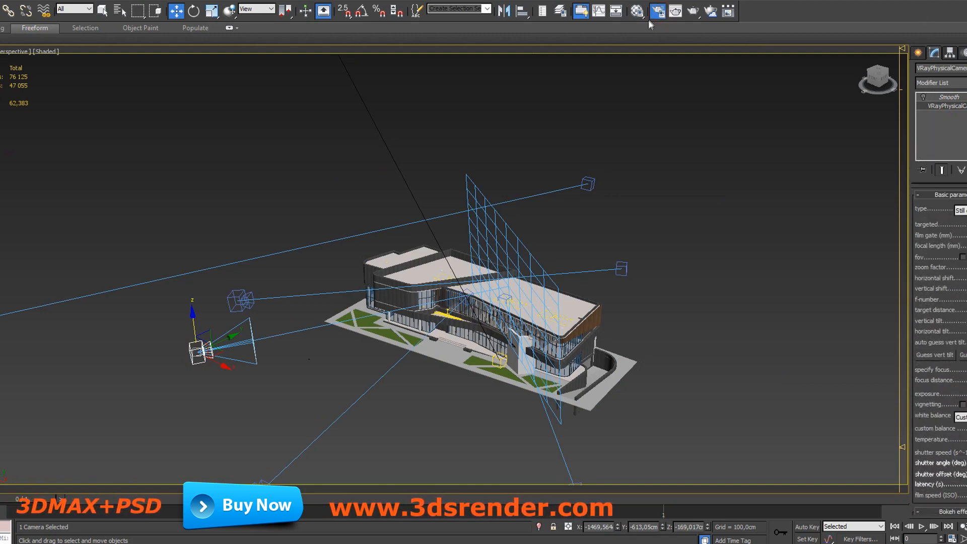
Step: Review the V-Ray, GI, Settings and Render Elements sections of the render setup, and close it
{"action": "key", "text": "F10"}
{"action": "left_click", "coordinate": [771, 131]}
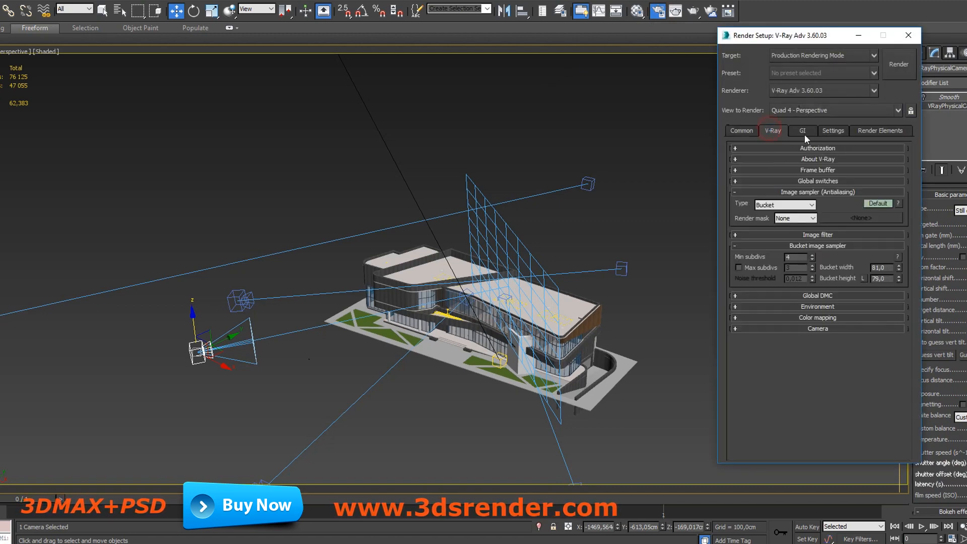
{"action": "left_click", "coordinate": [803, 131]}
{"action": "left_click", "coordinate": [833, 130]}
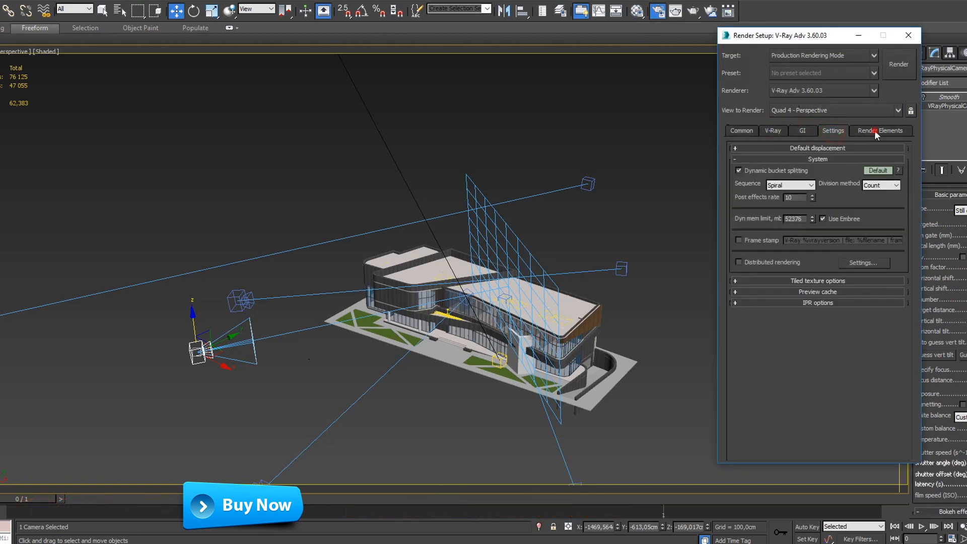
{"action": "left_click", "coordinate": [877, 133]}
{"action": "left_click", "coordinate": [907, 37]}
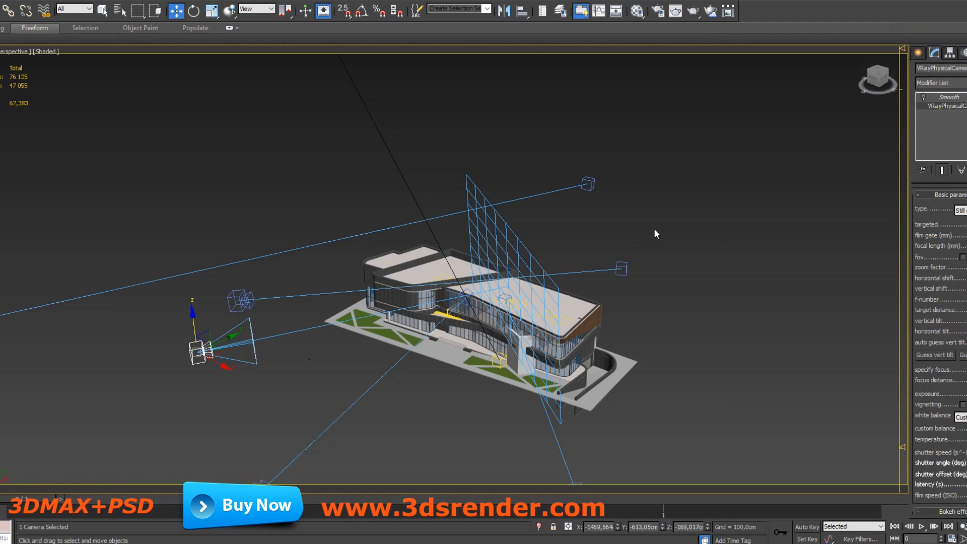
Step: Switch the perspective viewport to the VRayPhysicalCamera005 view
{"action": "key", "text": "c"}
{"action": "left_click", "coordinate": [525, 180]}
{"action": "key", "text": "c"}
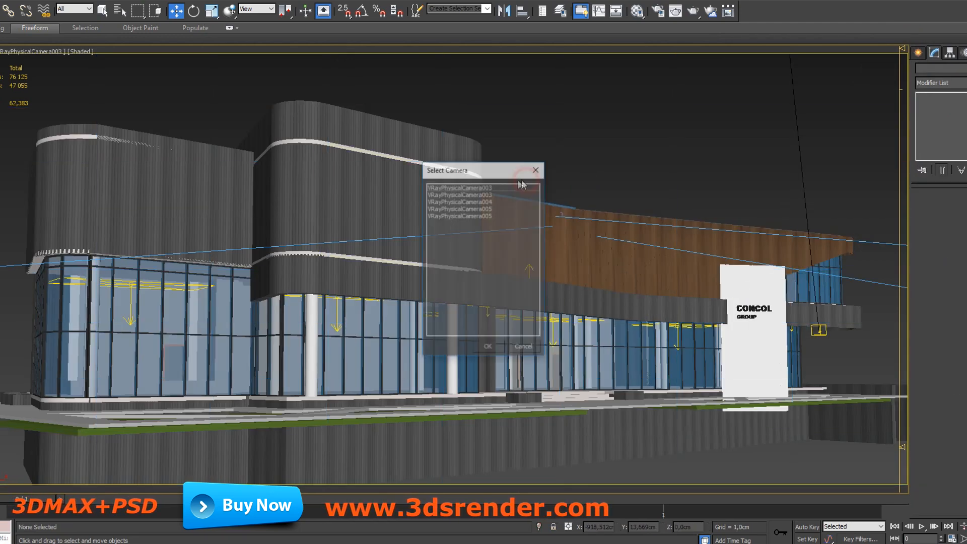
{"action": "double_click", "coordinate": [478, 209]}
{"action": "key", "text": "c"}
{"action": "double_click", "coordinate": [491, 210]}
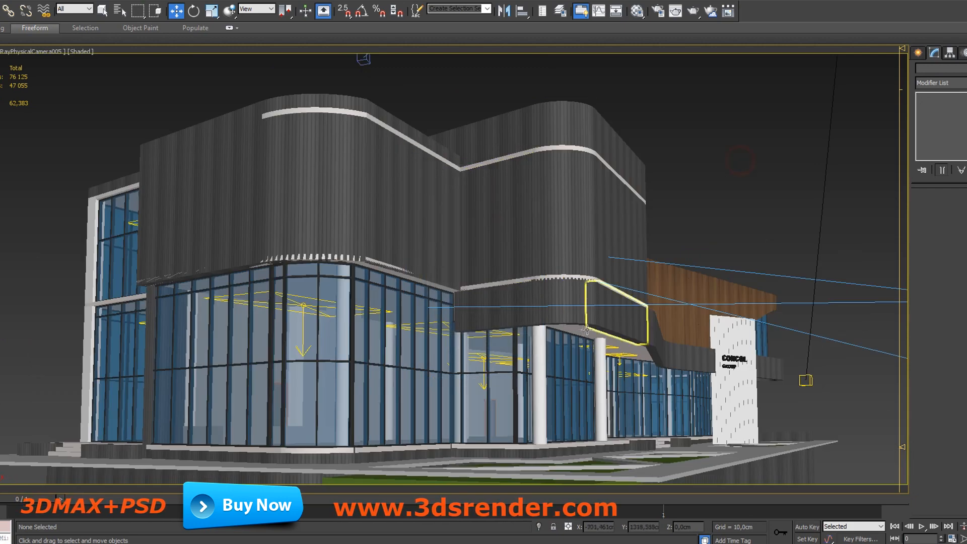
Step: Inspect the DefaultVRaySky map in the Material Editor, and close the editor
{"action": "key", "text": "m"}
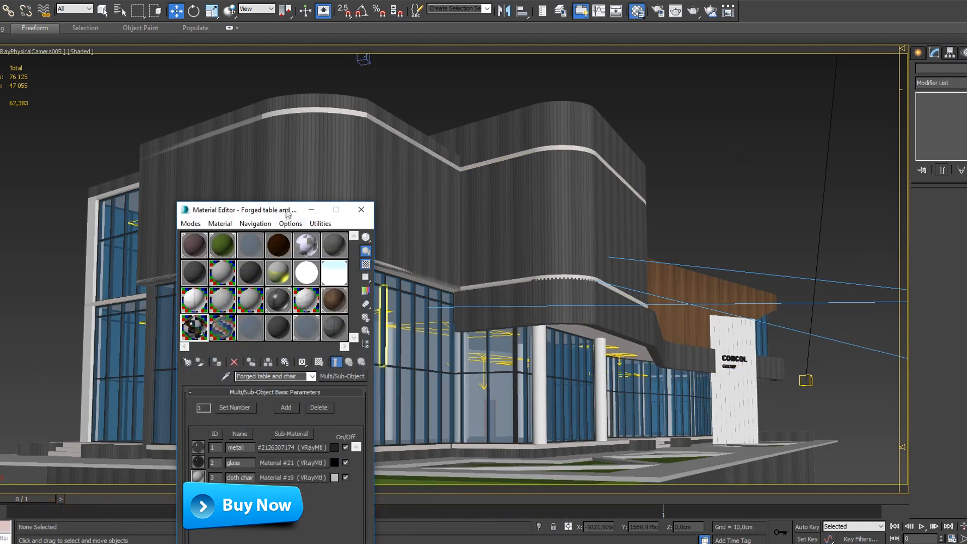
{"action": "left_click_drag", "start_coordinate": [286, 209], "coordinate": [696, 120]}
{"action": "left_click", "coordinate": [742, 190]}
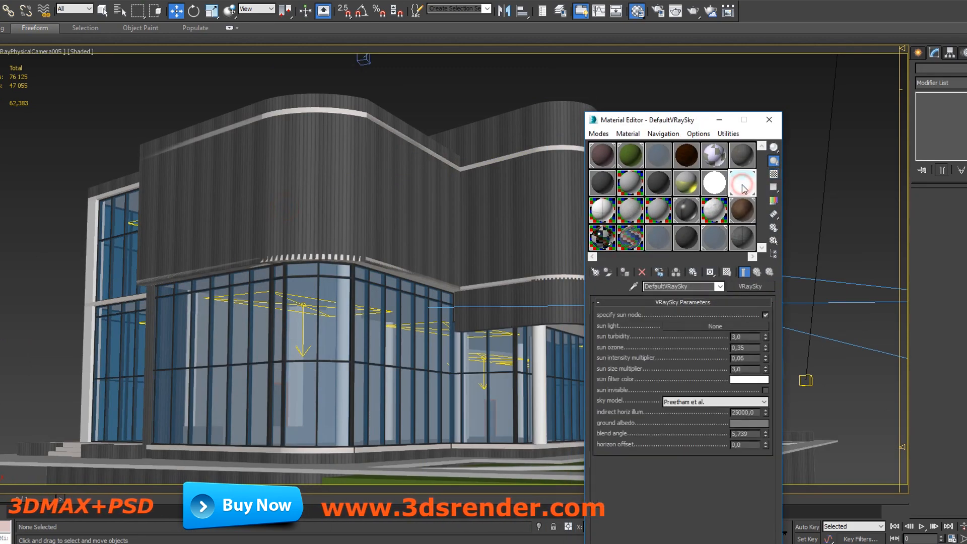
{"action": "left_click", "coordinate": [651, 235]}
{"action": "left_click", "coordinate": [772, 121]}
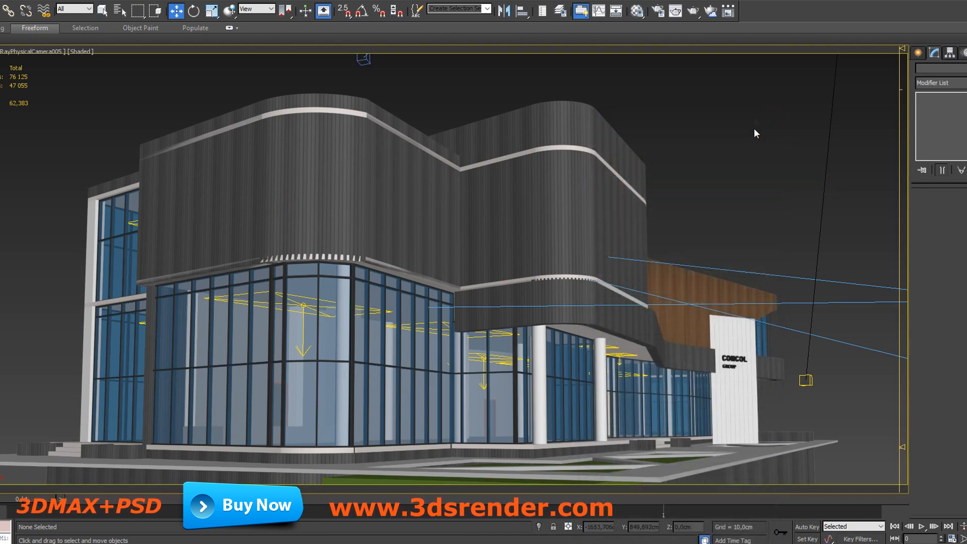
Step: Render the VRayPhysicalCamera005 view and move the render progress window aside
{"action": "left_click", "coordinate": [691, 11]}
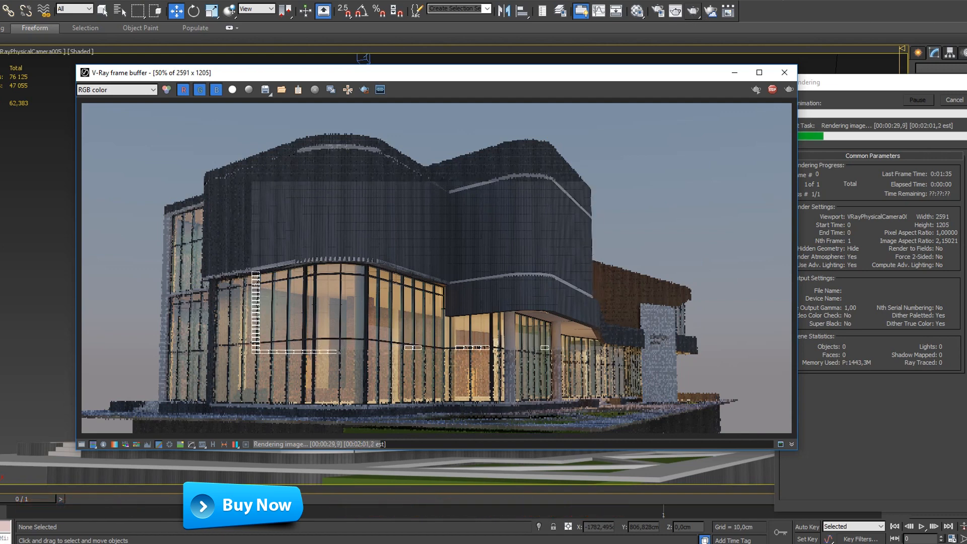
{"action": "left_click_drag", "start_coordinate": [879, 82], "coordinate": [887, 77]}
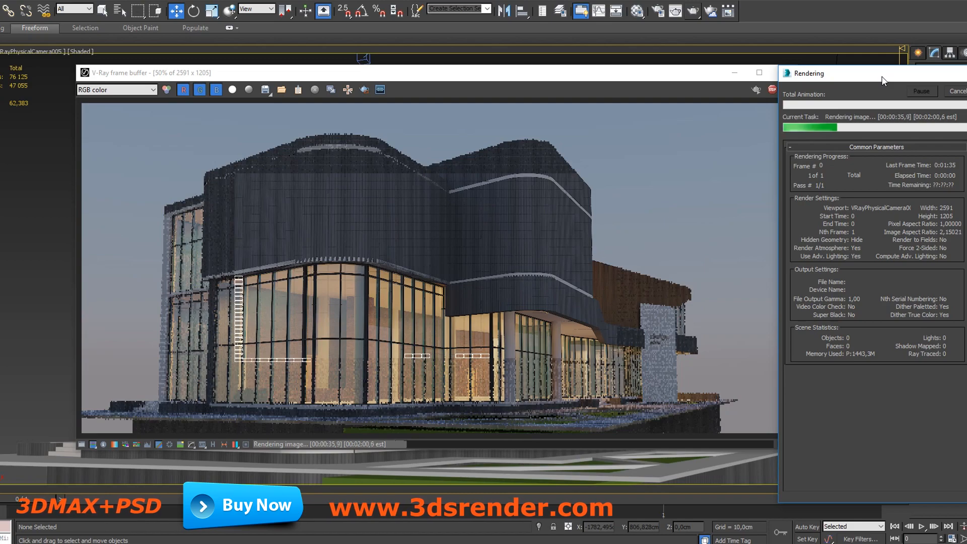
Step: Examine the facade, glazing and entrance of the building up close in the V-Ray frame buffer
{"action": "scroll", "coordinate": [319, 323], "scroll_direction": "up", "scroll_amount": 2}
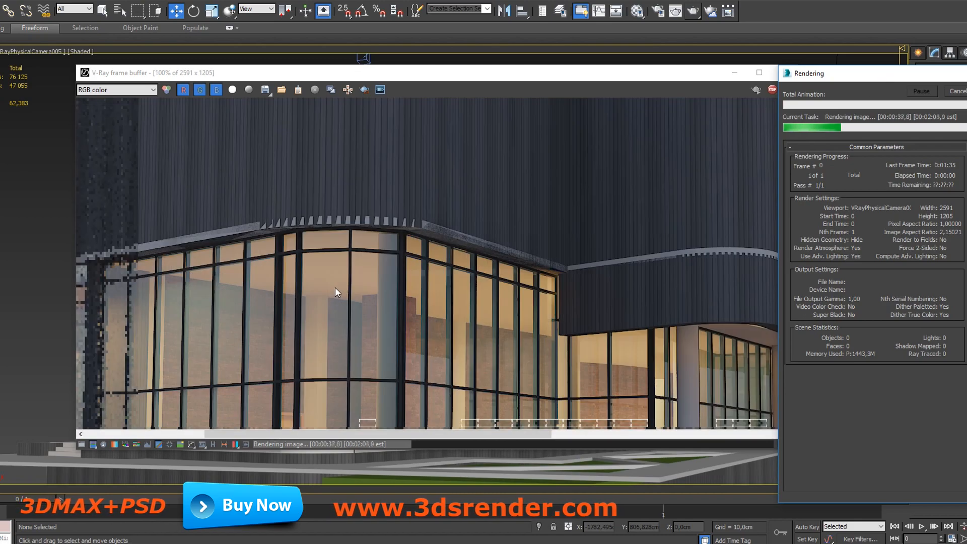
{"action": "left_click_drag", "start_coordinate": [291, 192], "coordinate": [394, 159]}
{"action": "scroll", "coordinate": [435, 275], "scroll_direction": "up", "scroll_amount": 1}
{"action": "left_click_drag", "start_coordinate": [416, 195], "coordinate": [448, 197]}
{"action": "scroll", "coordinate": [357, 306], "scroll_direction": "down", "scroll_amount": 1}
{"action": "scroll", "coordinate": [191, 312], "scroll_direction": "up", "scroll_amount": 3}
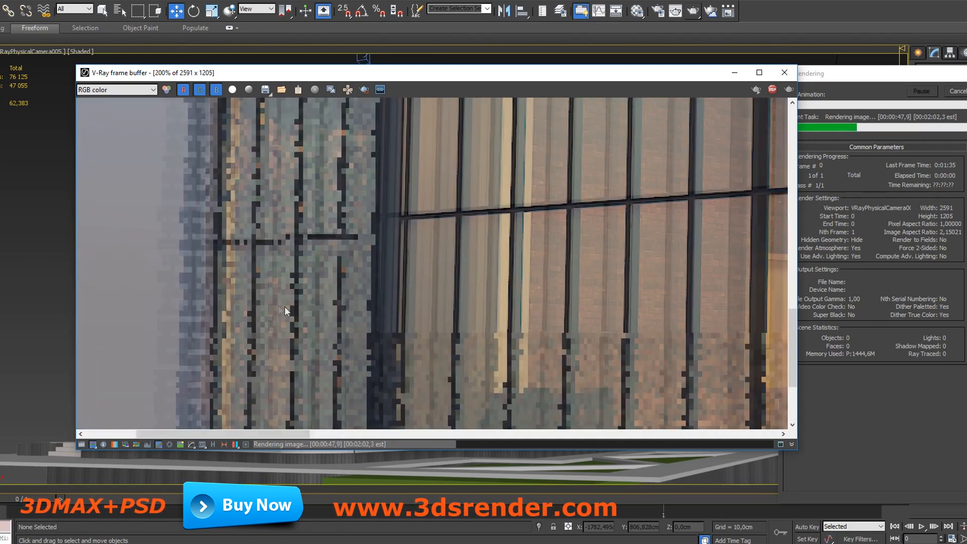
{"action": "scroll", "coordinate": [518, 310], "scroll_direction": "down", "scroll_amount": 3}
{"action": "scroll", "coordinate": [337, 314], "scroll_direction": "up", "scroll_amount": 4}
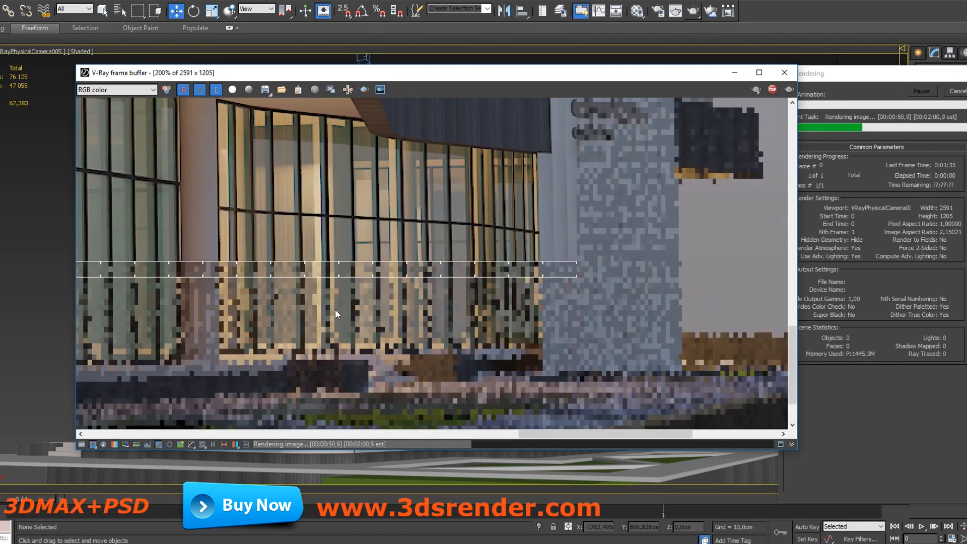
{"action": "left_click_drag", "start_coordinate": [563, 177], "coordinate": [505, 313]}
{"action": "left_click_drag", "start_coordinate": [399, 180], "coordinate": [579, 214]}
{"action": "scroll", "coordinate": [542, 290], "scroll_direction": "down", "scroll_amount": 1}
{"action": "left_click_drag", "start_coordinate": [492, 333], "coordinate": [627, 220]}
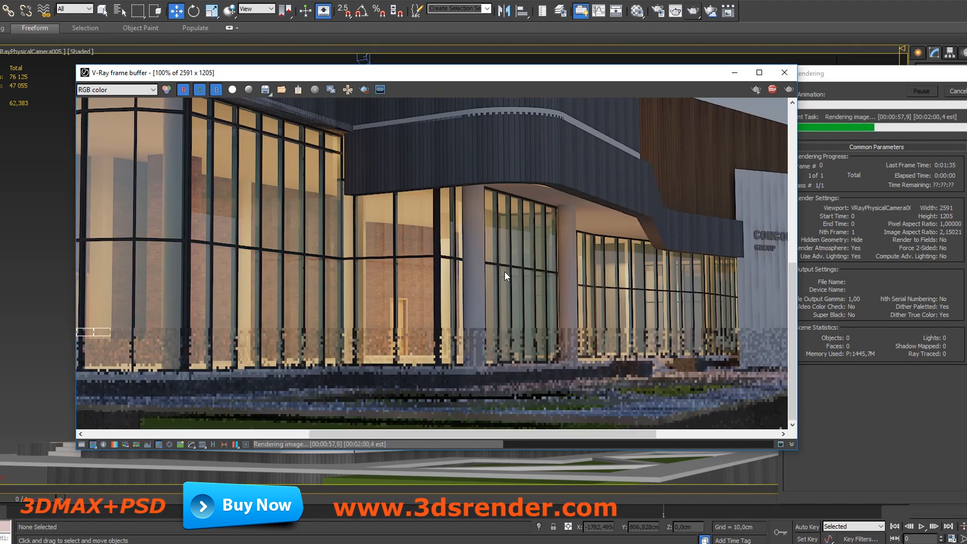
{"action": "scroll", "coordinate": [503, 275], "scroll_direction": "down", "scroll_amount": 1}
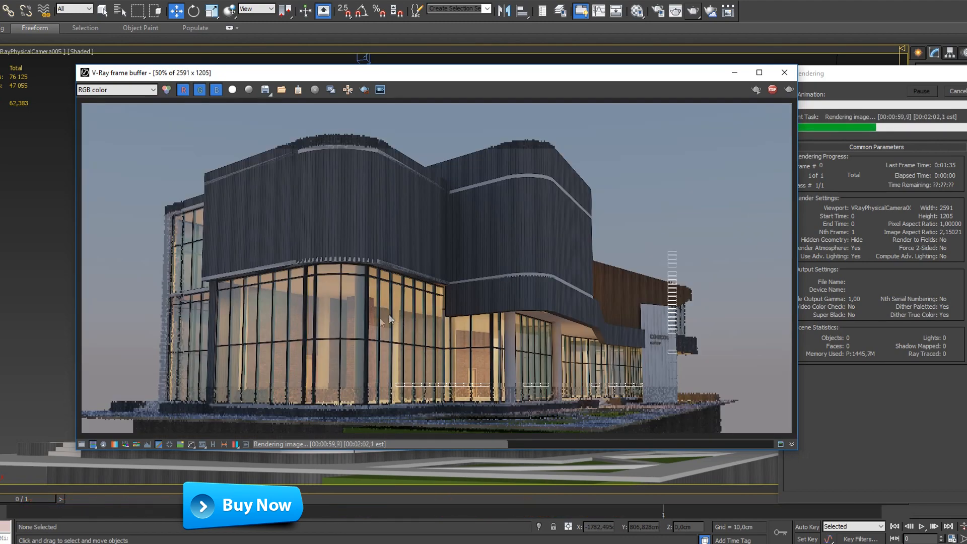
Step: Switch to File Explorer and go up to the consol project folder
{"action": "left_click", "coordinate": [274, 543]}
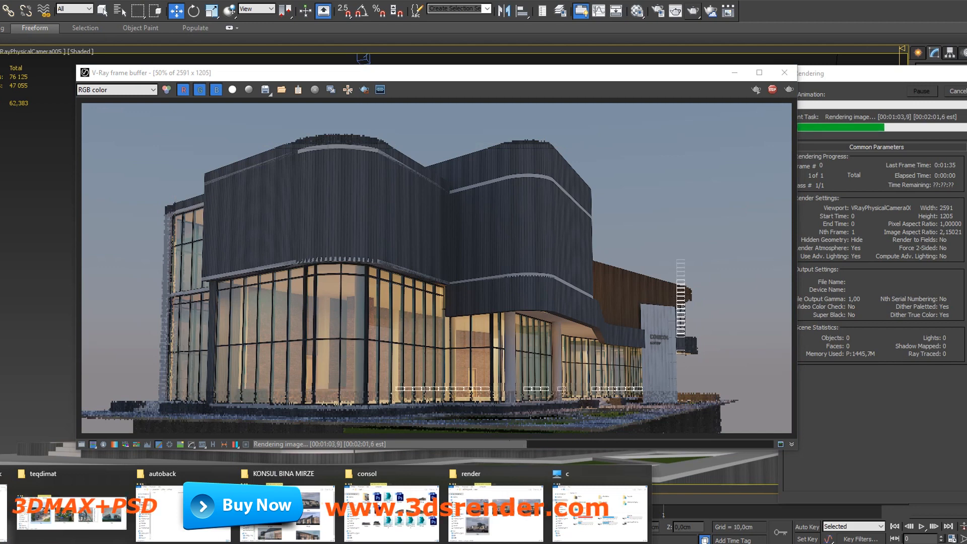
{"action": "left_click", "coordinate": [287, 509]}
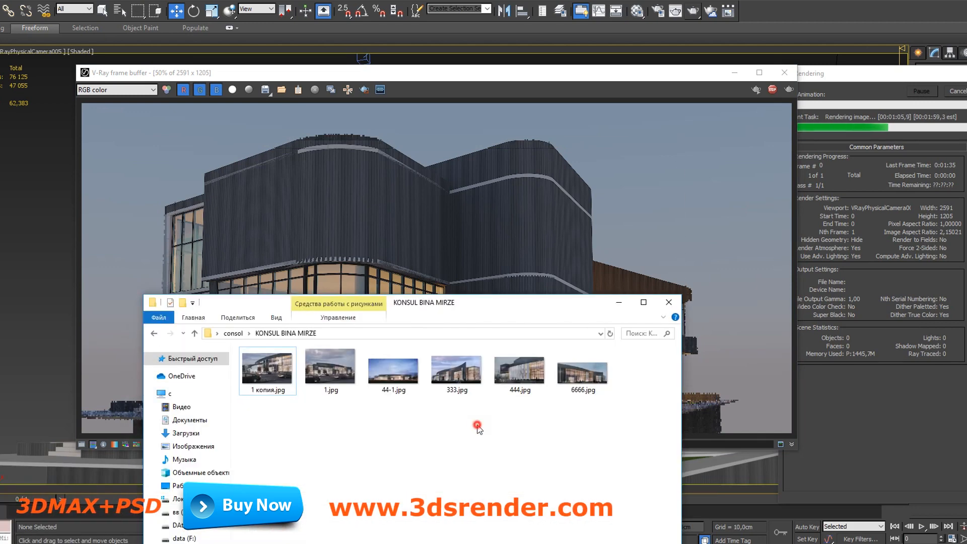
{"action": "key", "text": "BackSpace"}
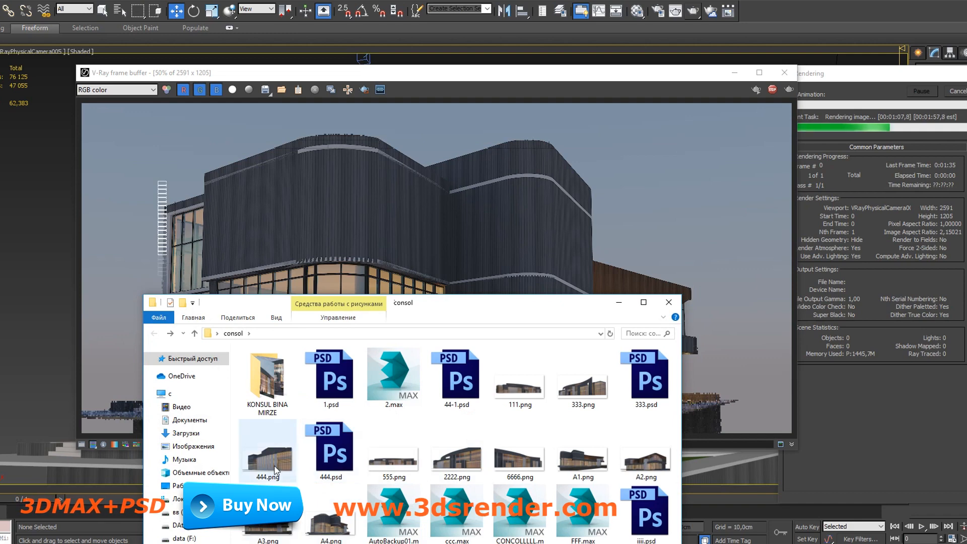
Step: View the saved renders A4.png, A3.png and A2.png, close the image viewer and minimize the folder window
{"action": "double_click", "coordinate": [345, 526]}
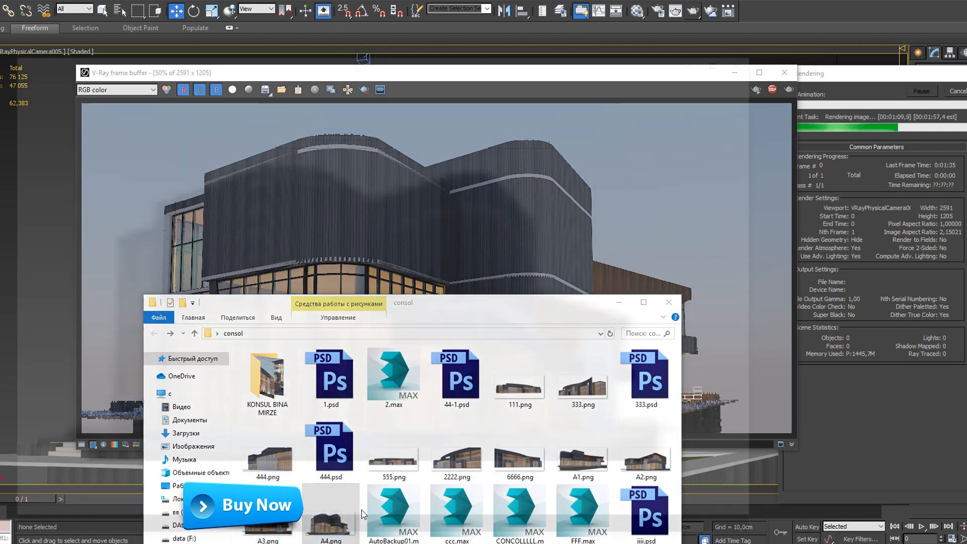
{"action": "key", "text": "Left"}
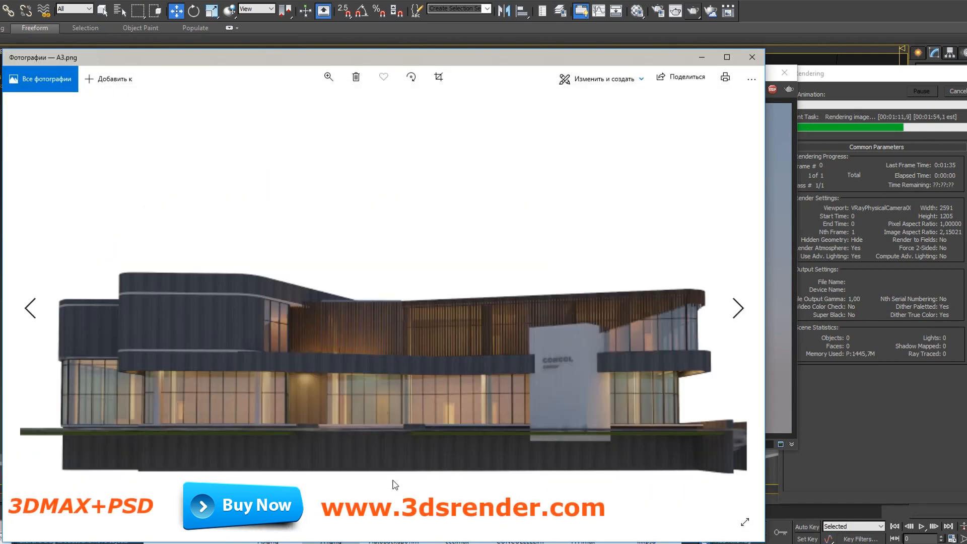
{"action": "key", "text": "Left"}
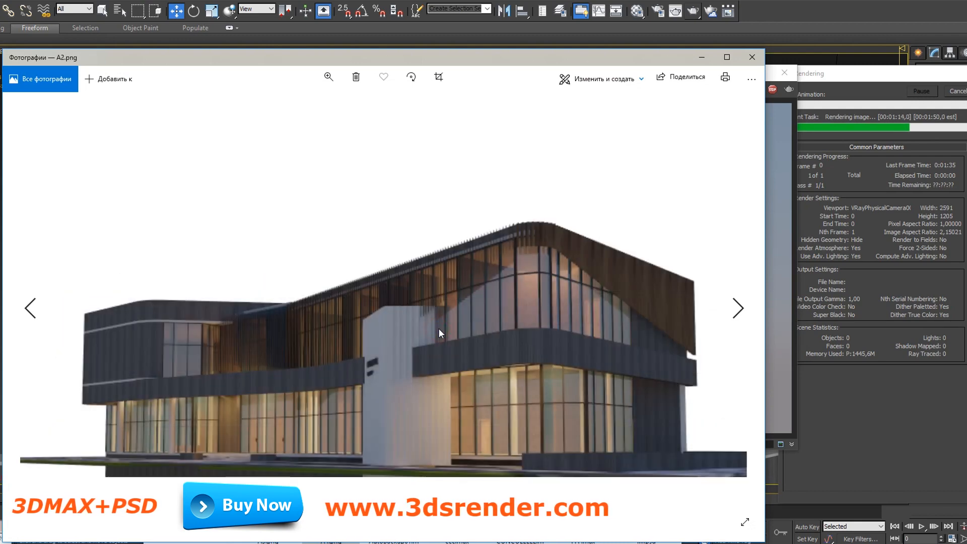
{"action": "key", "text": "Right"}
{"action": "key", "text": "Right"}
{"action": "key", "text": "Right"}
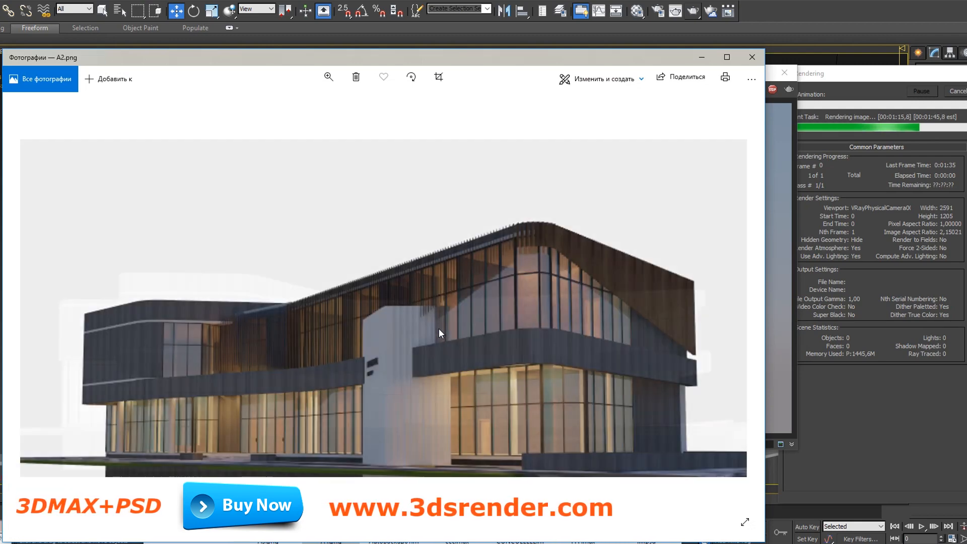
{"action": "left_click", "coordinate": [752, 57]}
{"action": "left_click", "coordinate": [619, 303]}
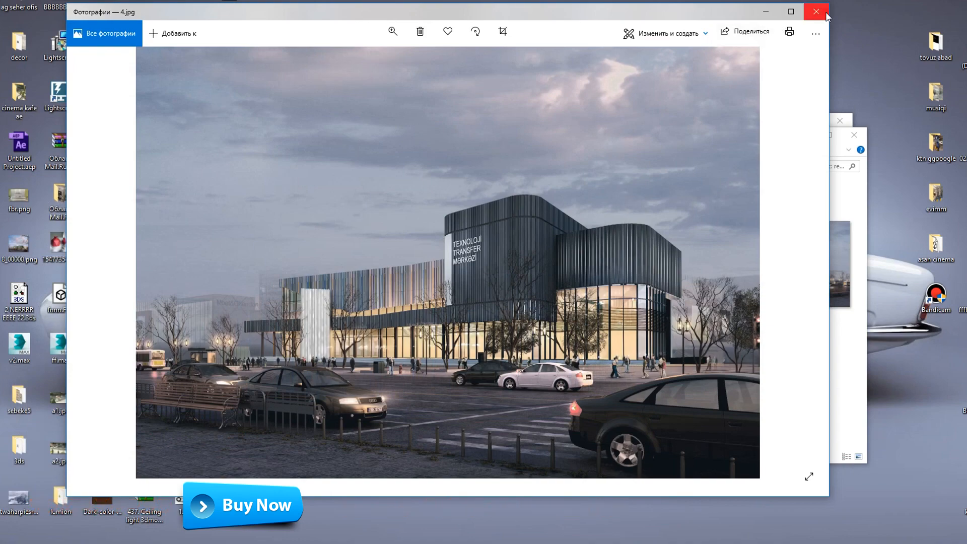
Step: Close the 4.jpg image and the folder window behind it, and reposition the consol folder window on the desktop
{"action": "left_click", "coordinate": [816, 12]}
{"action": "left_click", "coordinate": [864, 136]}
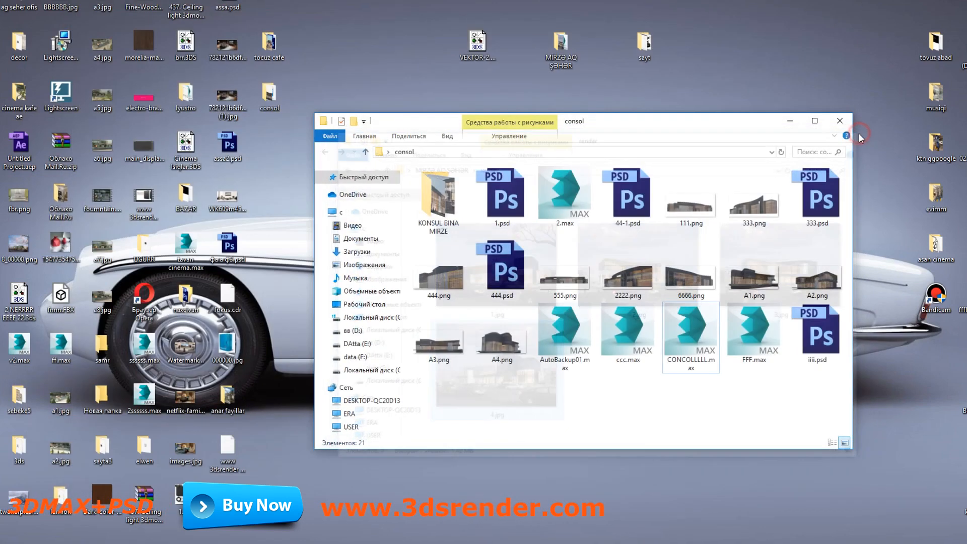
{"action": "left_click_drag", "start_coordinate": [760, 127], "coordinate": [631, 70]}
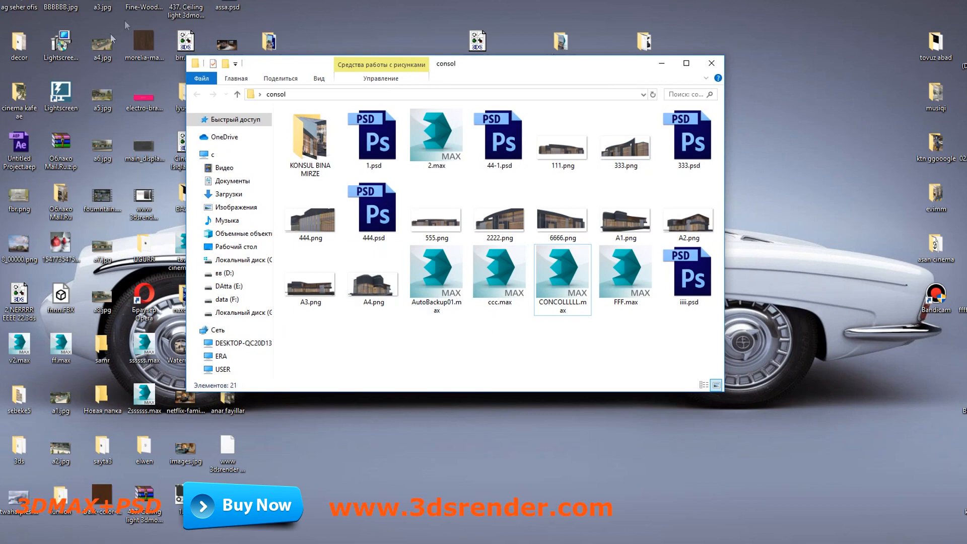
Step: Launch Adobe Photoshop CS6 (64 Bit) and close its History palette
{"action": "key", "text": "super"}
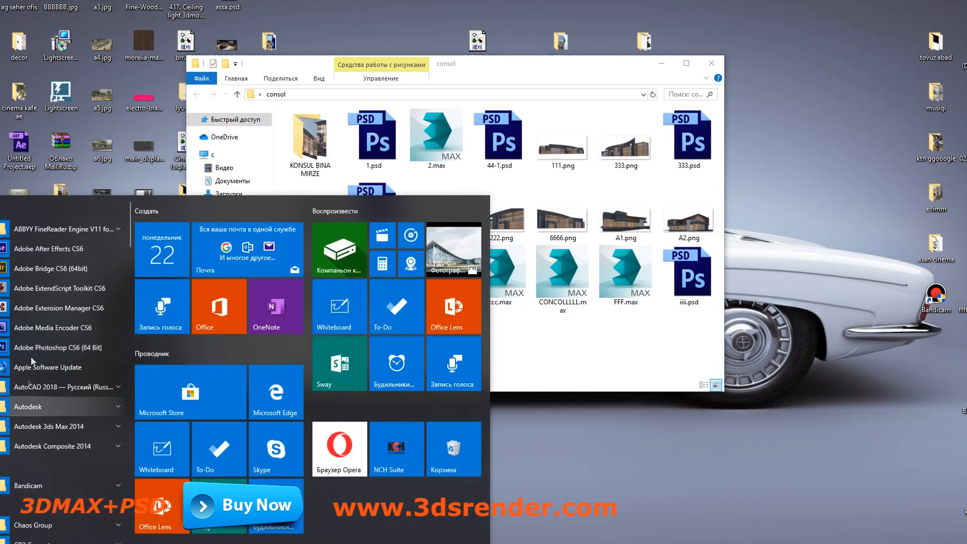
{"action": "left_click", "coordinate": [46, 346]}
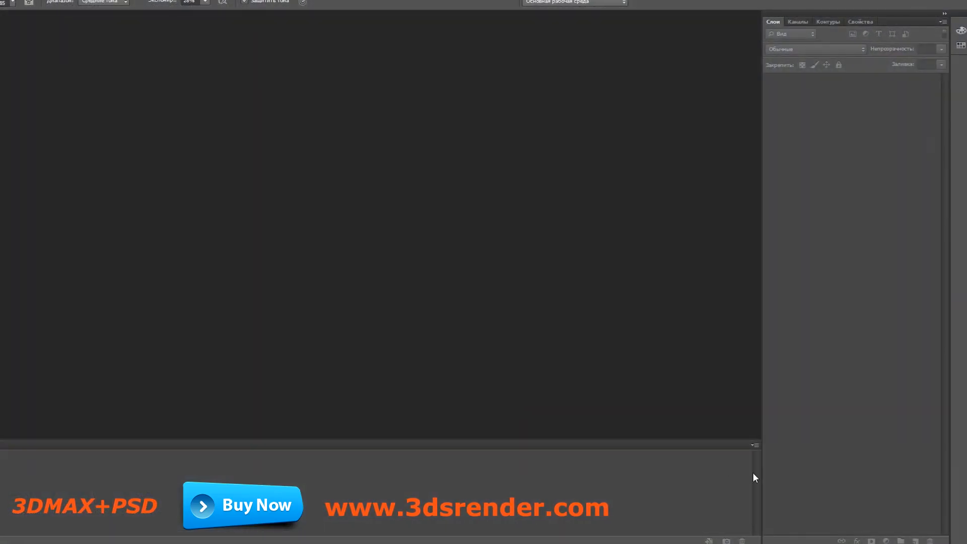
{"action": "left_click", "coordinate": [754, 445]}
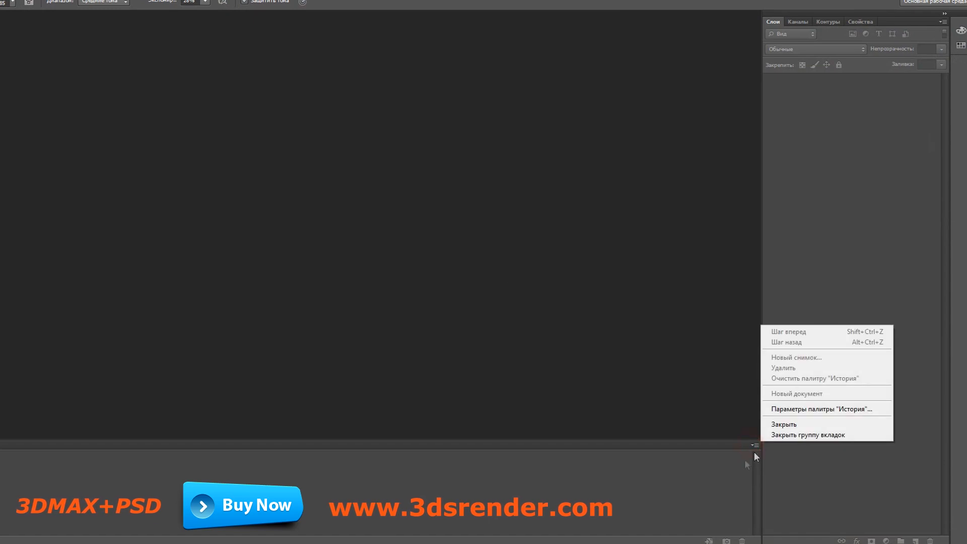
{"action": "left_click", "coordinate": [771, 425]}
Step: Start opening files and browse to the consol folder on the desktop
{"action": "double_click", "coordinate": [371, 176]}
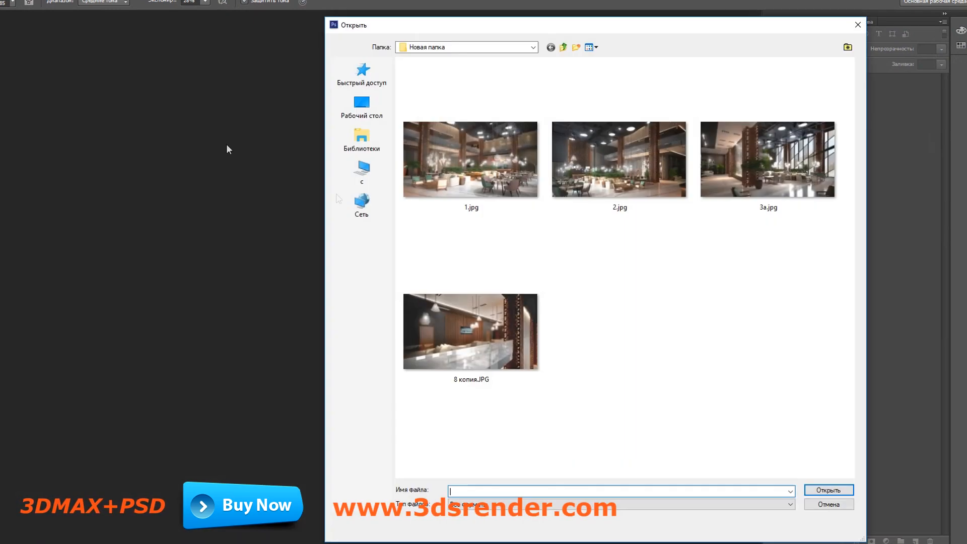
{"action": "left_click", "coordinate": [364, 105]}
{"action": "left_click", "coordinate": [709, 234]}
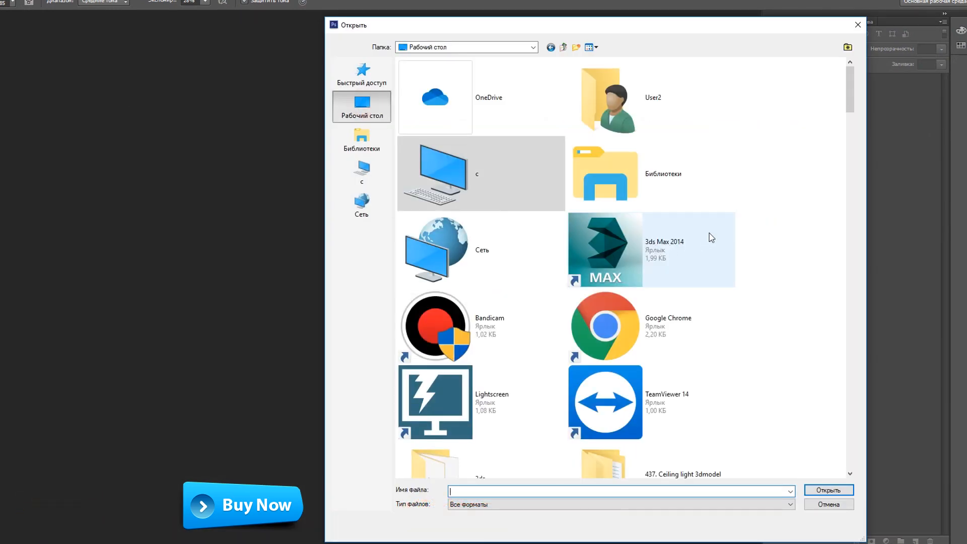
{"action": "scroll", "coordinate": [712, 238], "scroll_direction": "down", "scroll_amount": 5}
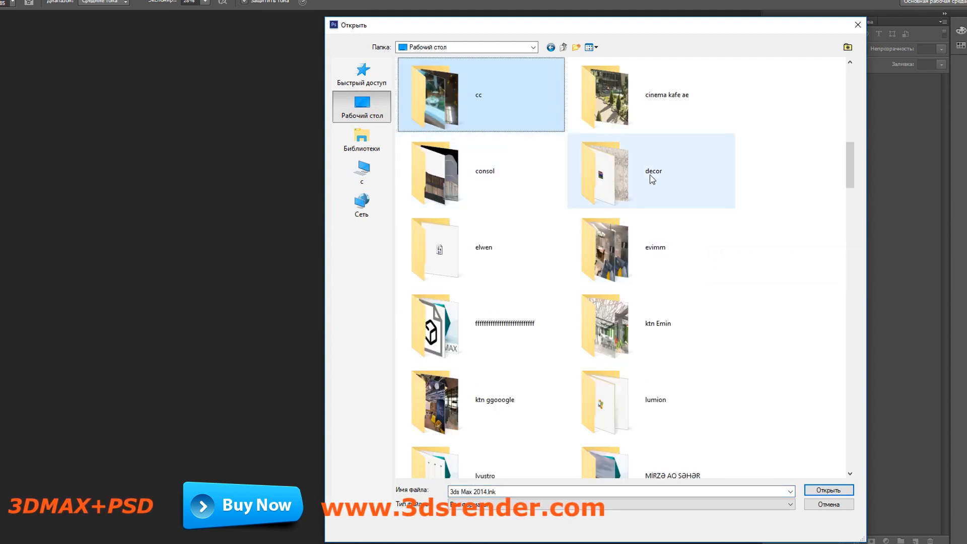
{"action": "double_click", "coordinate": [438, 172]}
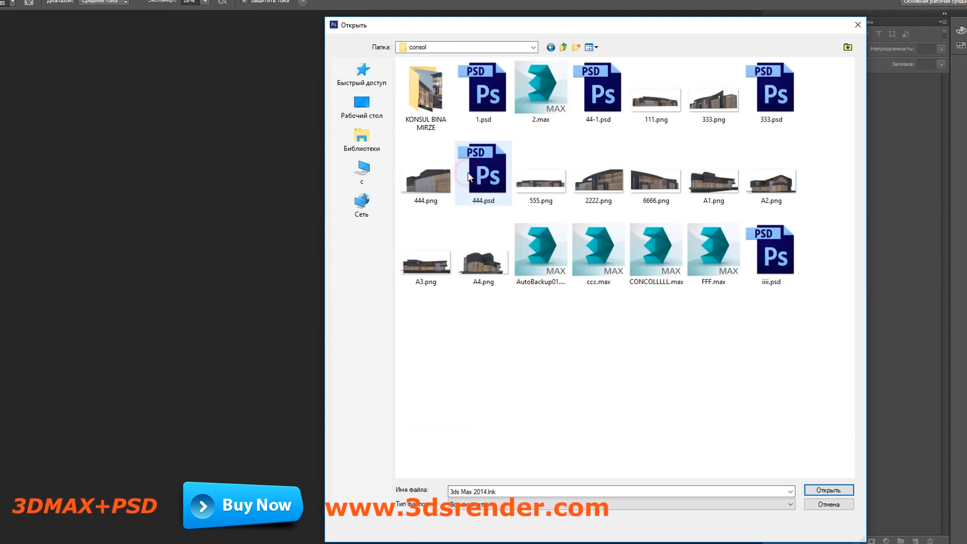
Step: Open A1.png, A2.png, A3.png and A4.png together, assigning the Adobe RGB (1998) working profile to each
{"action": "left_click", "coordinate": [486, 262]}
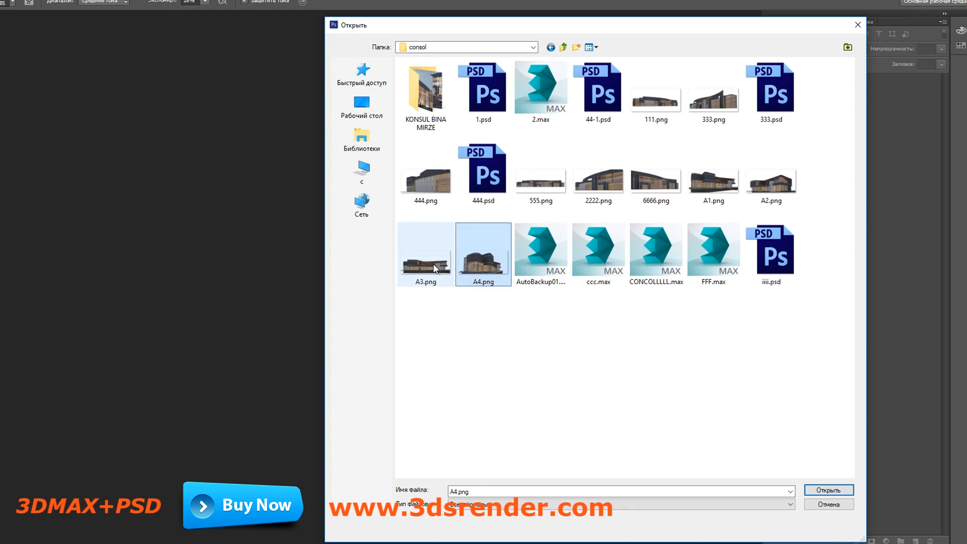
{"action": "left_click", "coordinate": [434, 268], "text": "ctrl"}
{"action": "left_click", "coordinate": [771, 177], "text": "ctrl"}
{"action": "left_click", "coordinate": [713, 176], "text": "ctrl"}
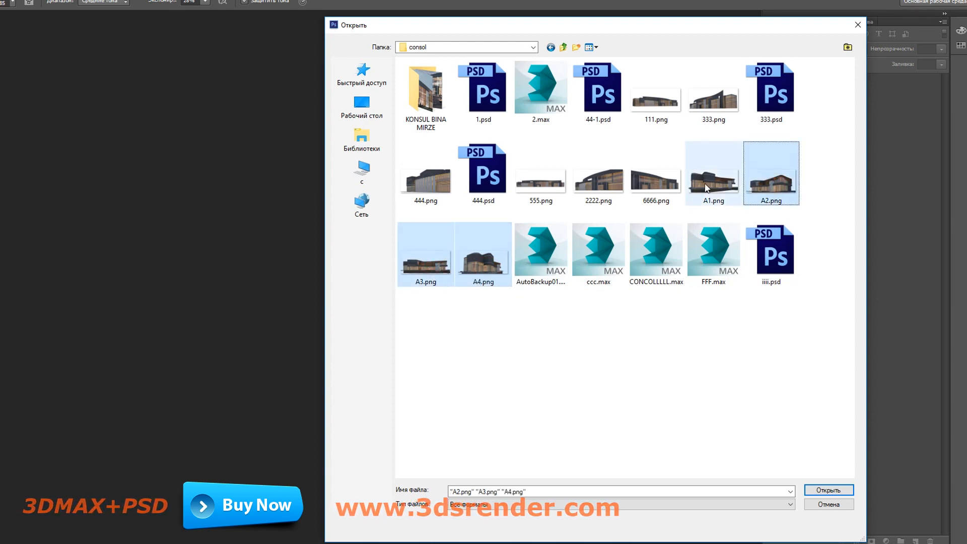
{"action": "left_click", "coordinate": [834, 492]}
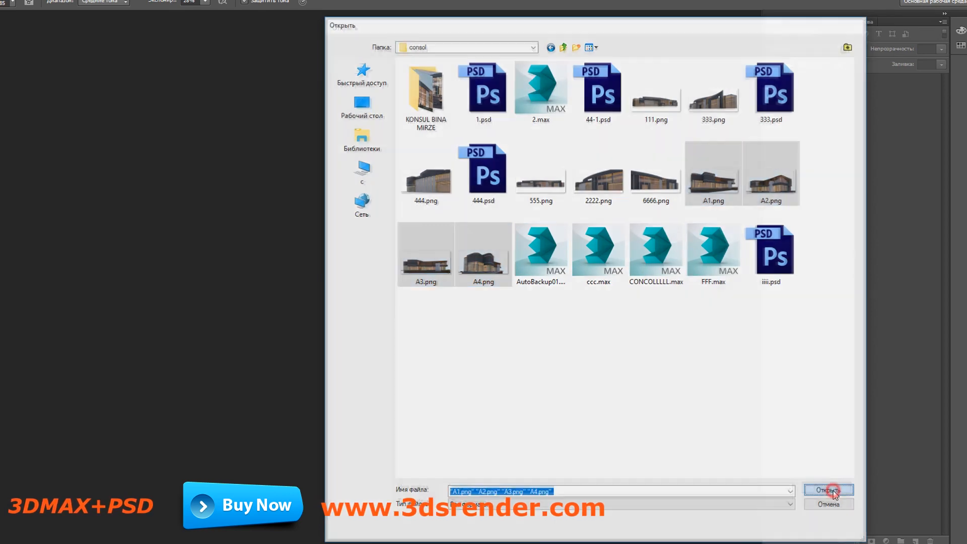
{"action": "left_click", "coordinate": [808, 198]}
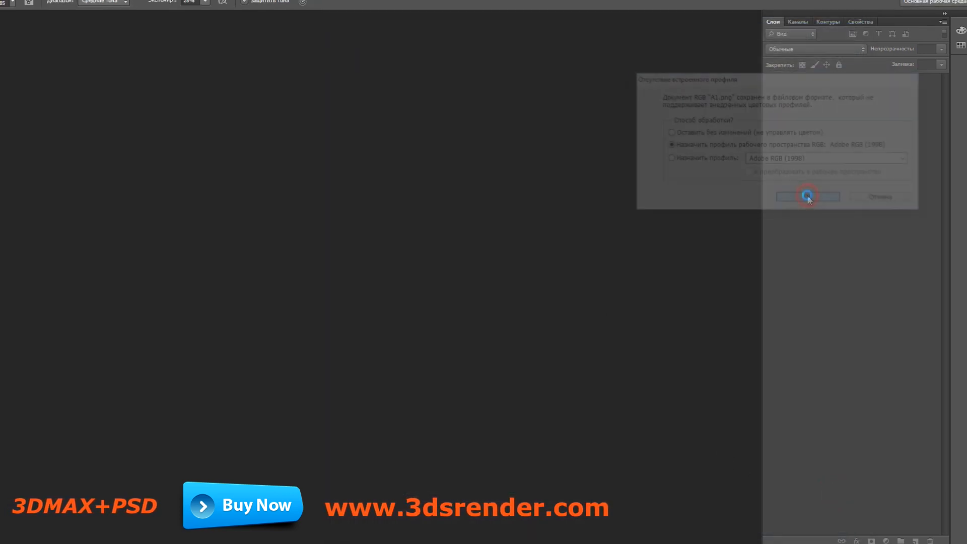
{"action": "left_click", "coordinate": [808, 198]}
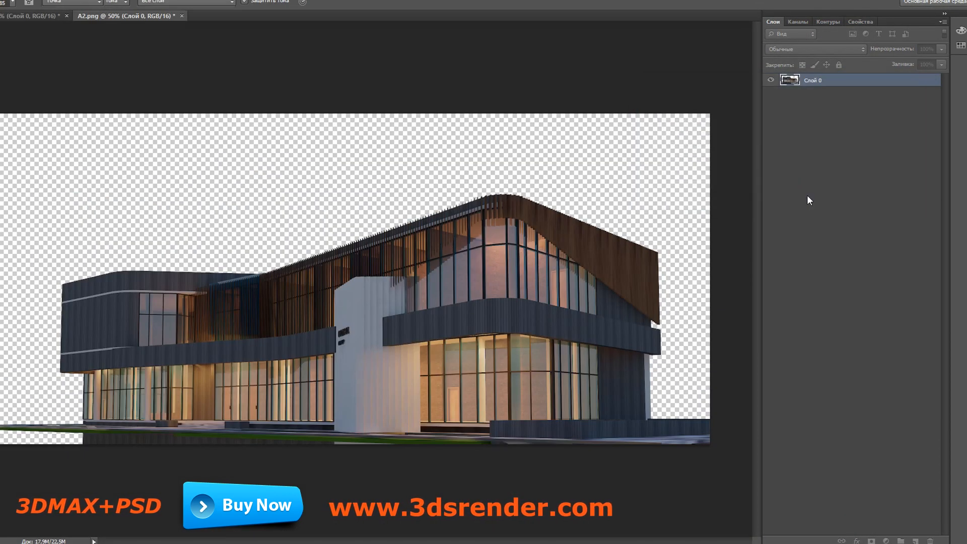
{"action": "left_click", "coordinate": [808, 198]}
{"action": "left_click", "coordinate": [808, 199]}
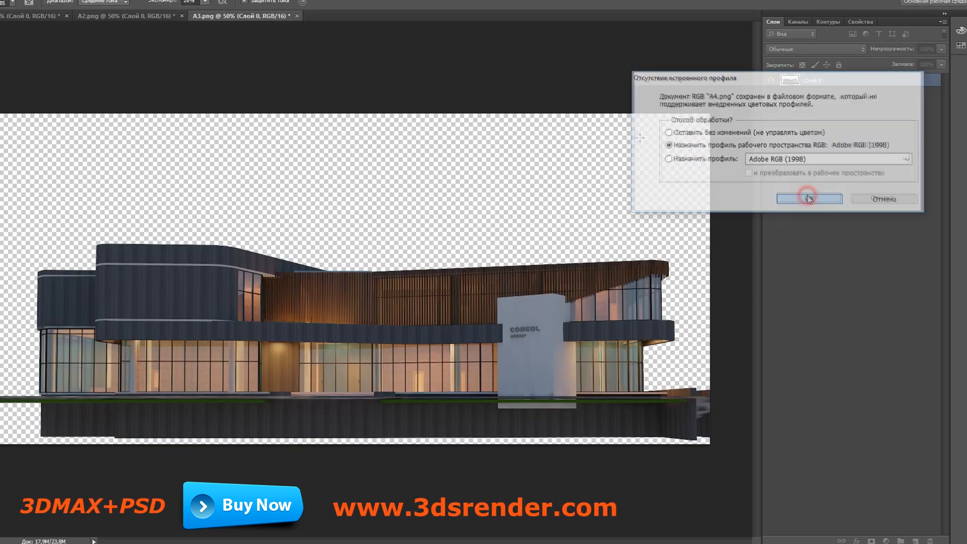
Step: Float the four render documents in one window, bring A2.png to the front and activate the Move tool
{"action": "left_click_drag", "start_coordinate": [454, 16], "coordinate": [455, 35]}
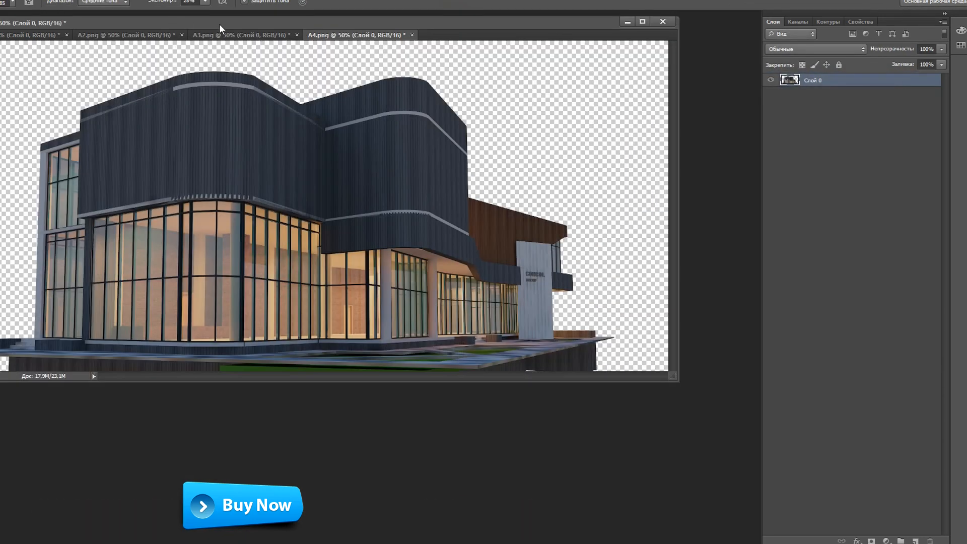
{"action": "left_click_drag", "start_coordinate": [219, 29], "coordinate": [304, 77]}
{"action": "left_click", "coordinate": [354, 87]}
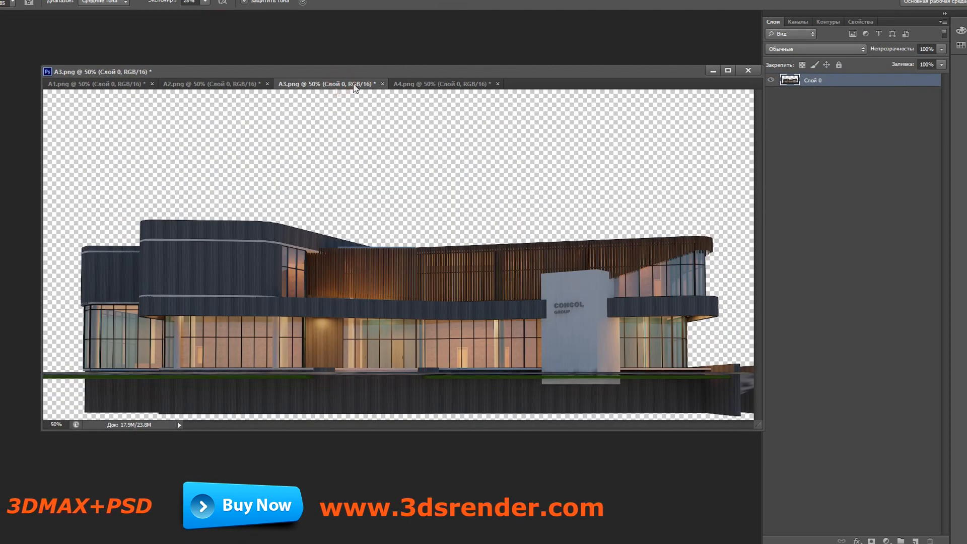
{"action": "left_click", "coordinate": [234, 86]}
{"action": "key", "text": "v"}
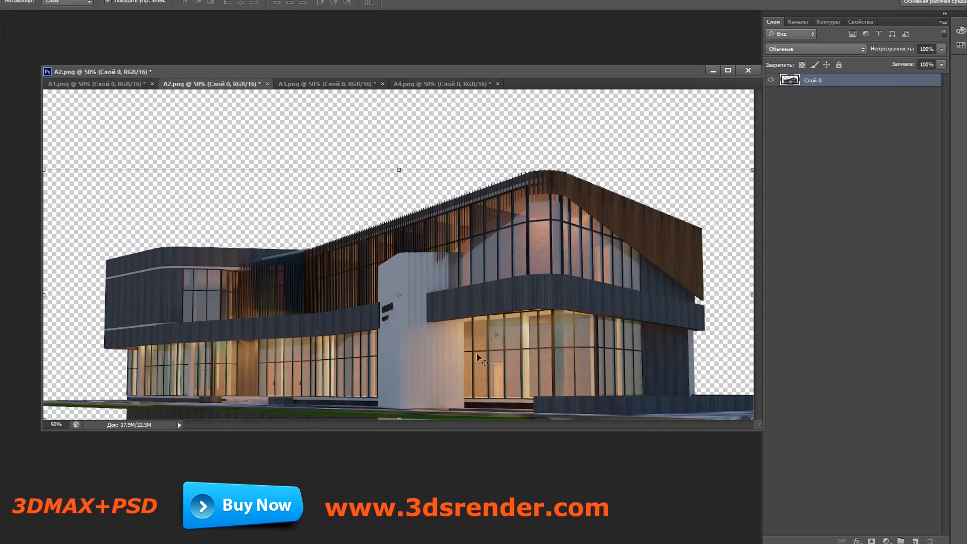
{"action": "left_click_drag", "start_coordinate": [514, 68], "coordinate": [497, 78]}
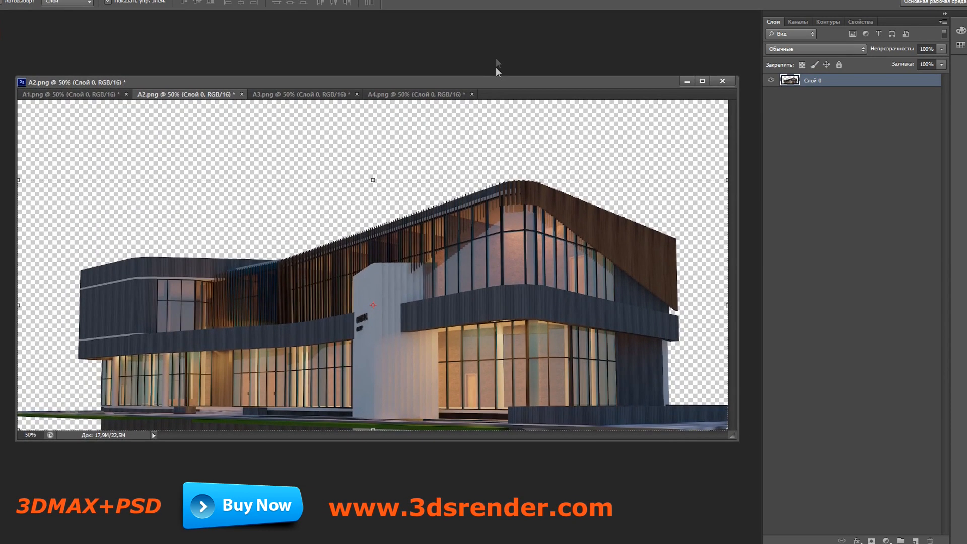
Step: Open 1.psd from the consol folder and detach it into its own floating window
{"action": "double_click", "coordinate": [494, 49]}
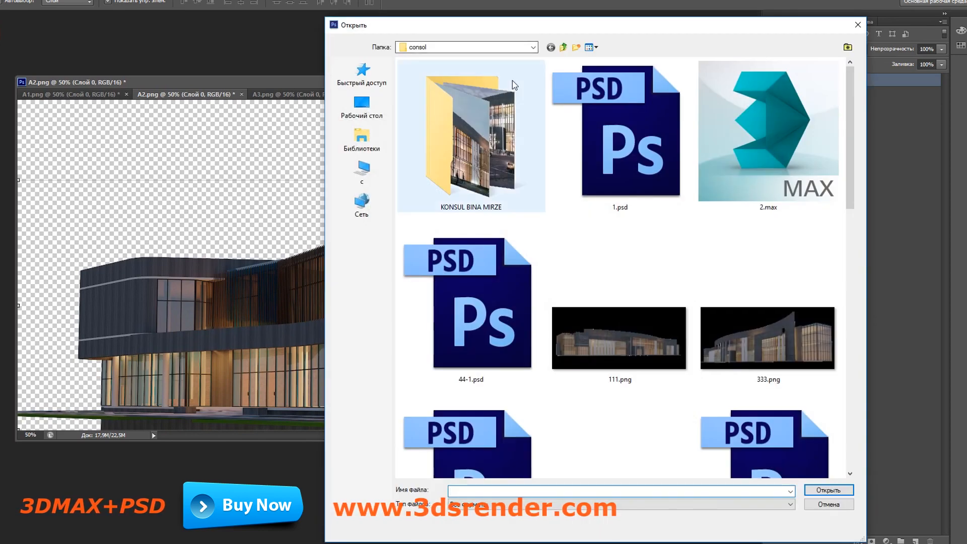
{"action": "double_click", "coordinate": [476, 165]}
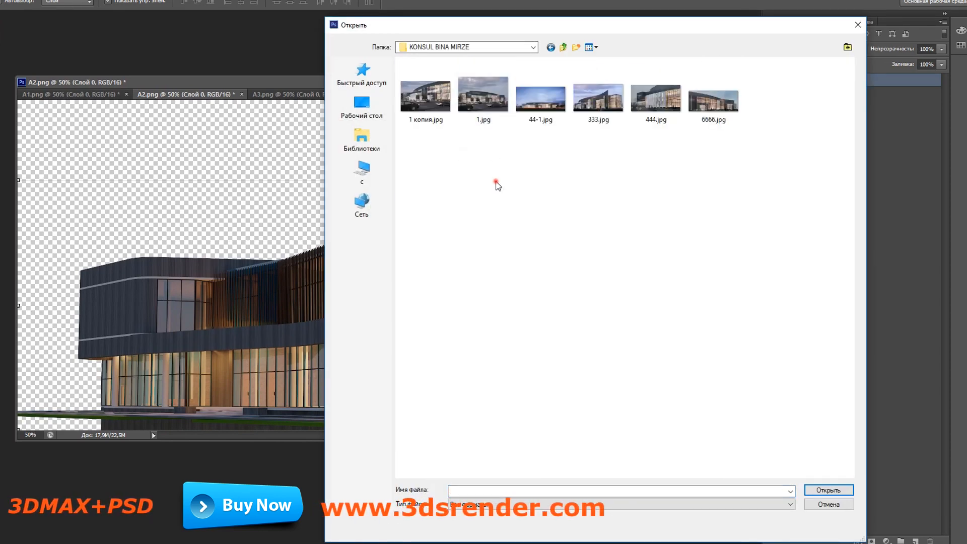
{"action": "key", "text": "BackSpace"}
{"action": "double_click", "coordinate": [613, 161]}
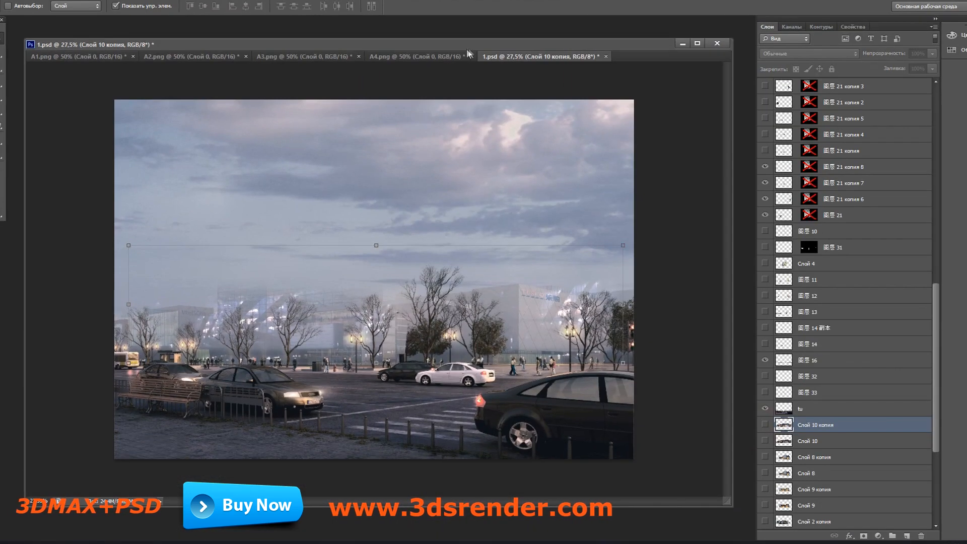
{"action": "left_click_drag", "start_coordinate": [526, 60], "coordinate": [522, 87]}
Step: Copy the A2.png building layer into 1.psd, accepting the bit depth change and converting colours to the destination profile
{"action": "left_click", "coordinate": [376, 47]}
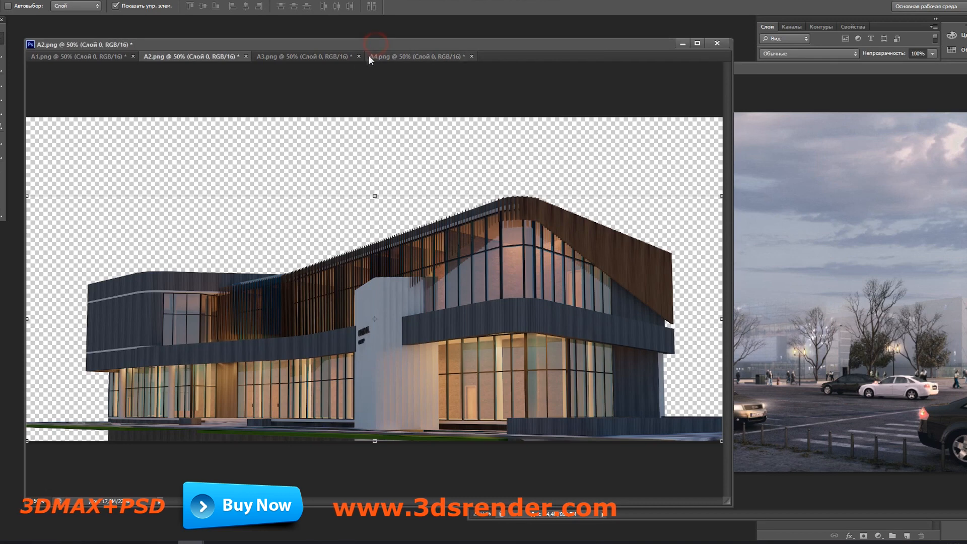
{"action": "left_click_drag", "start_coordinate": [454, 274], "coordinate": [814, 265]}
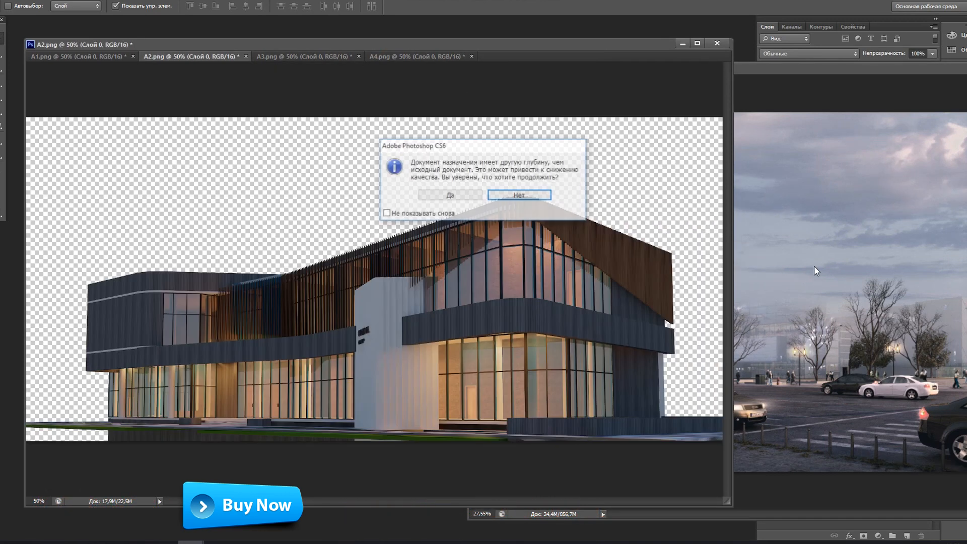
{"action": "left_click", "coordinate": [458, 195]}
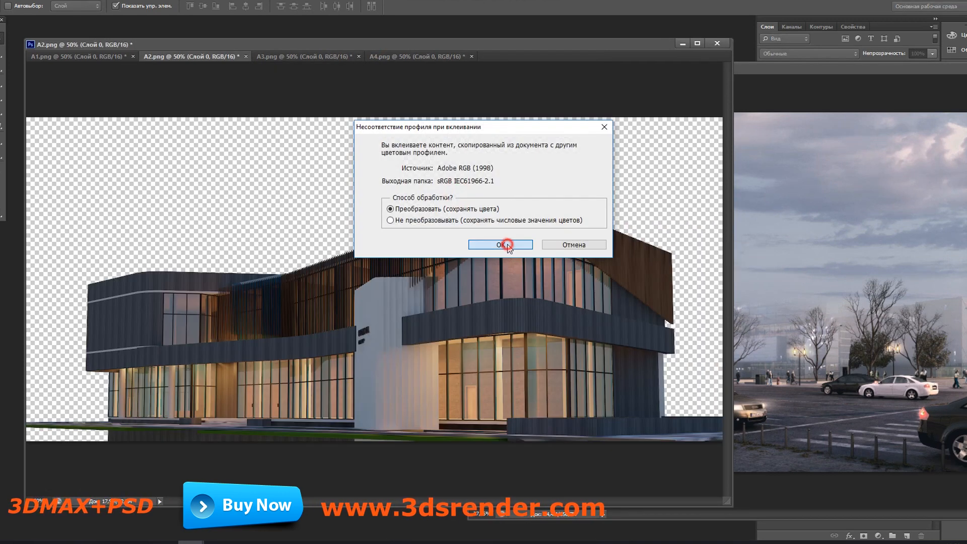
{"action": "left_click", "coordinate": [506, 246]}
{"action": "left_click", "coordinate": [529, 229]}
{"action": "left_click_drag", "start_coordinate": [805, 73], "coordinate": [386, 88]}
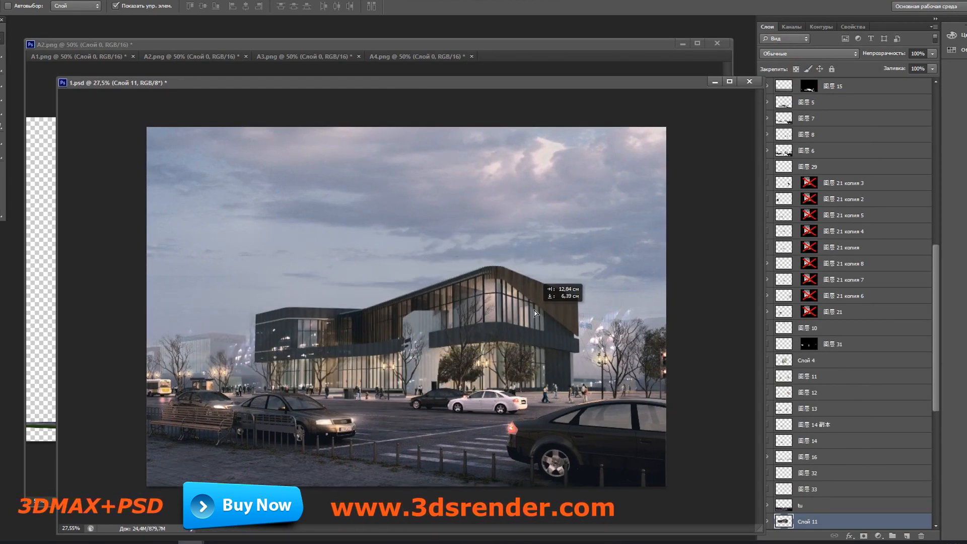
Step: Move the building onto the plaza behind the street and scale it to about 107.6% with Free Transform
{"action": "left_click_drag", "start_coordinate": [531, 314], "coordinate": [539, 312]}
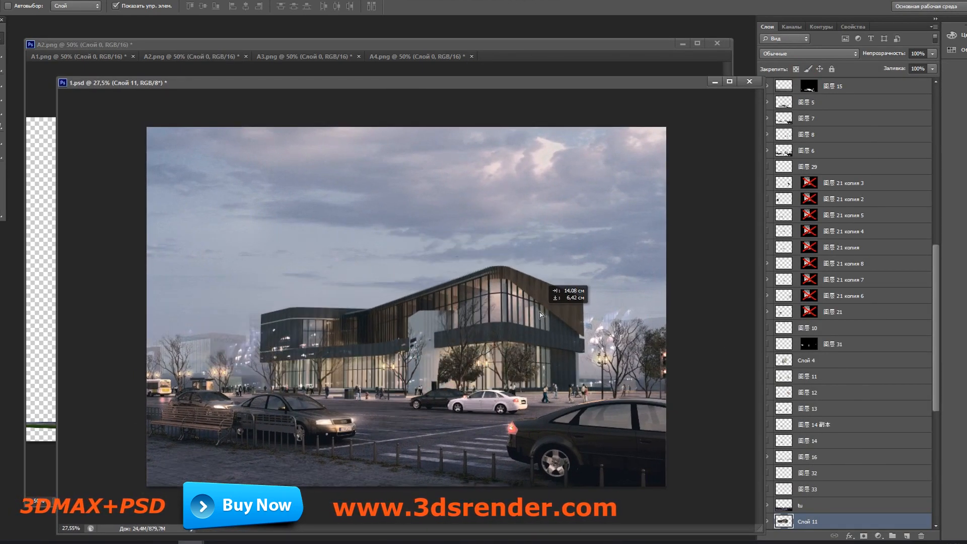
{"action": "key", "text": "ctrl+t"}
{"action": "left_click_drag", "start_coordinate": [614, 264], "coordinate": [642, 249]}
{"action": "left_click_drag", "start_coordinate": [590, 315], "coordinate": [587, 308]}
{"action": "scroll", "coordinate": [595, 383], "scroll_direction": "up", "scroll_amount": 1}
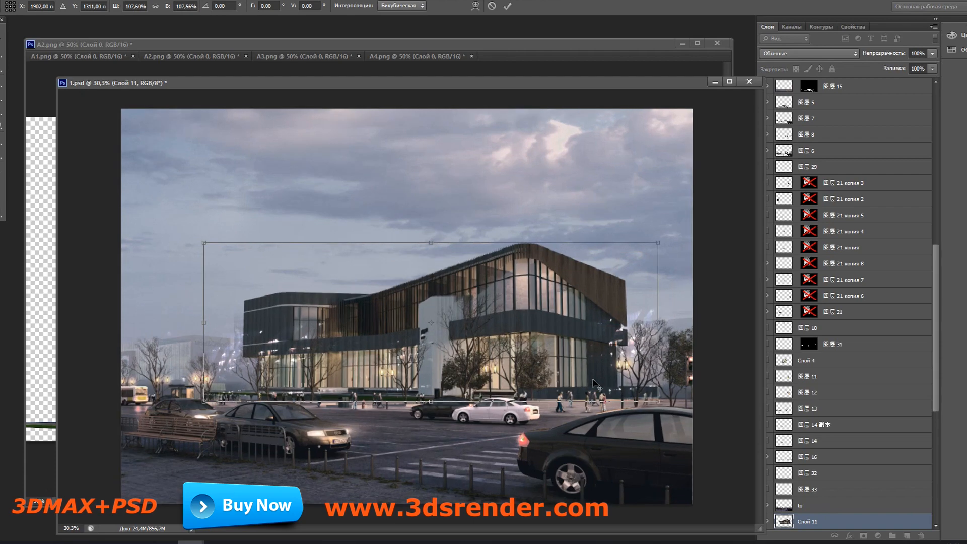
{"action": "left_click_drag", "start_coordinate": [610, 287], "coordinate": [600, 288]}
Step: Skew the building by shifting its left and right edges slightly downward, and apply the transform
{"action": "scroll", "coordinate": [238, 384], "scroll_direction": "up", "scroll_amount": 9}
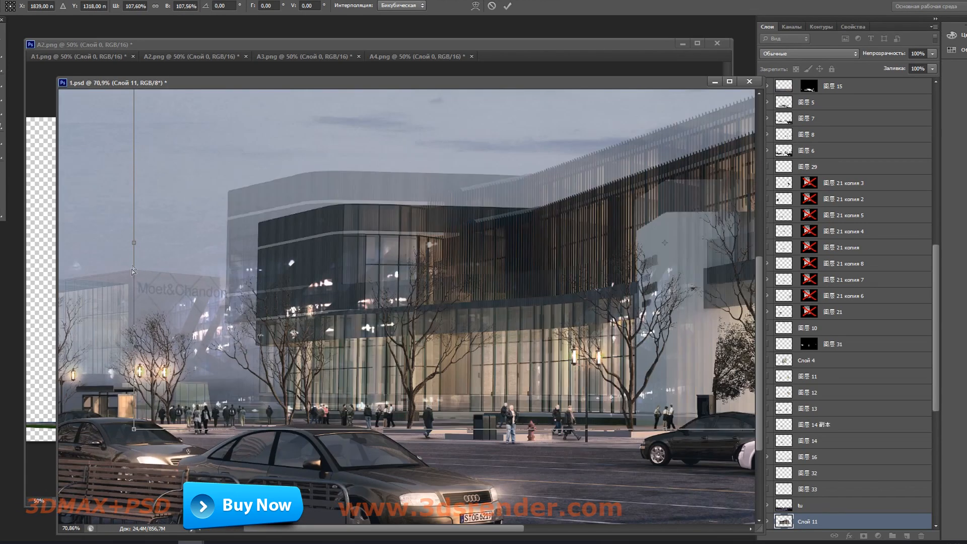
{"action": "left_click_drag", "start_coordinate": [133, 242], "coordinate": [135, 260]}
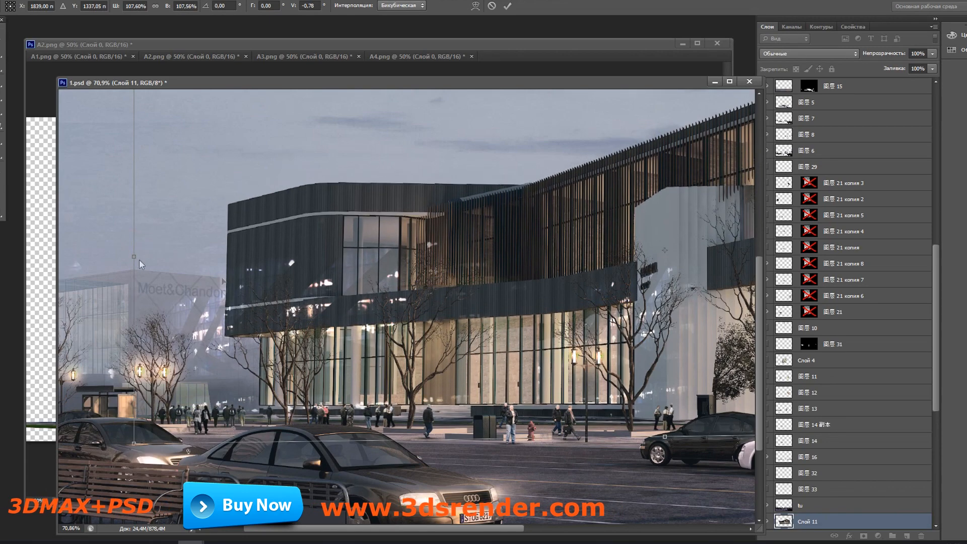
{"action": "scroll", "coordinate": [504, 330], "scroll_direction": "down", "scroll_amount": 5}
{"action": "scroll", "coordinate": [691, 363], "scroll_direction": "down", "scroll_amount": 1}
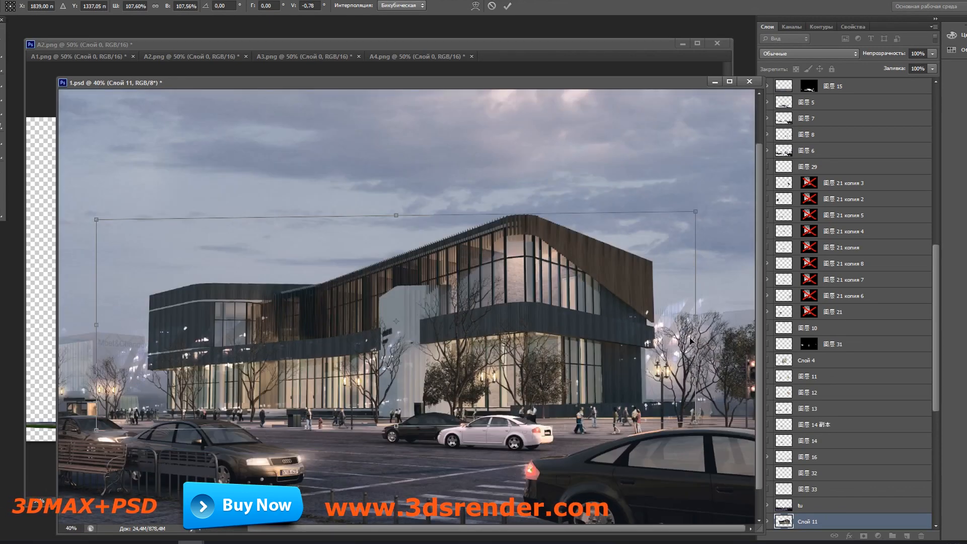
{"action": "left_click_drag", "start_coordinate": [698, 325], "coordinate": [701, 335]}
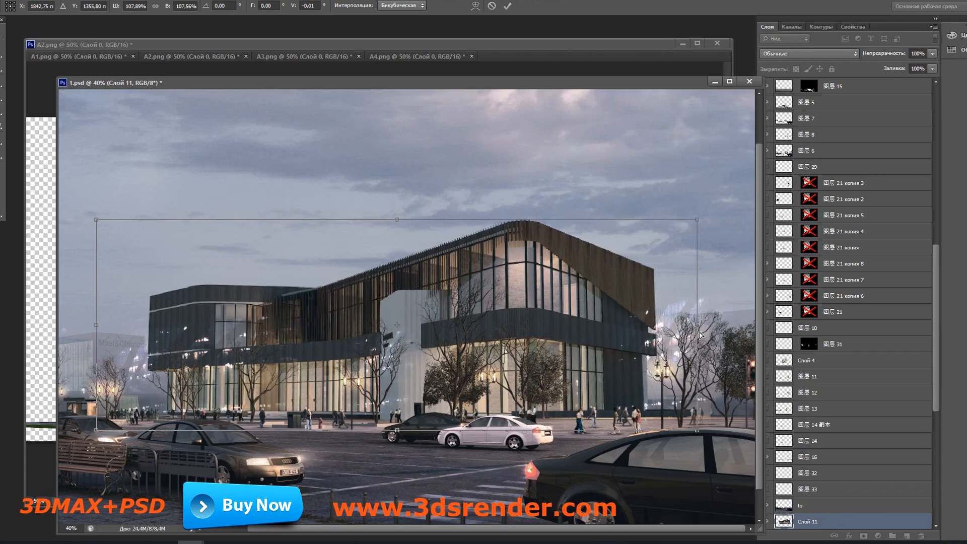
{"action": "key", "text": "Return"}
{"action": "scroll", "coordinate": [477, 354], "scroll_direction": "down", "scroll_amount": 3}
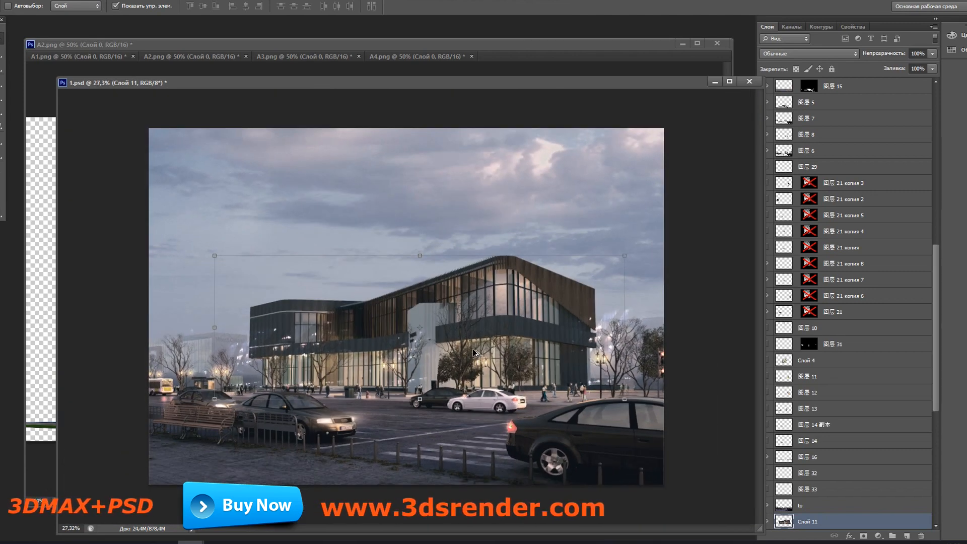
Step: Reposition the 1.psd window and hide the layers 图层 21 копия 8, копия 7, копия 6 and 图层 21
{"action": "mouse_move", "coordinate": [686, 81]}
{"action": "left_mouse_down"}
{"action": "mouse_move", "coordinate": [657, 80]}
{"action": "mouse_move", "coordinate": [667, 84]}
{"action": "left_mouse_up"}
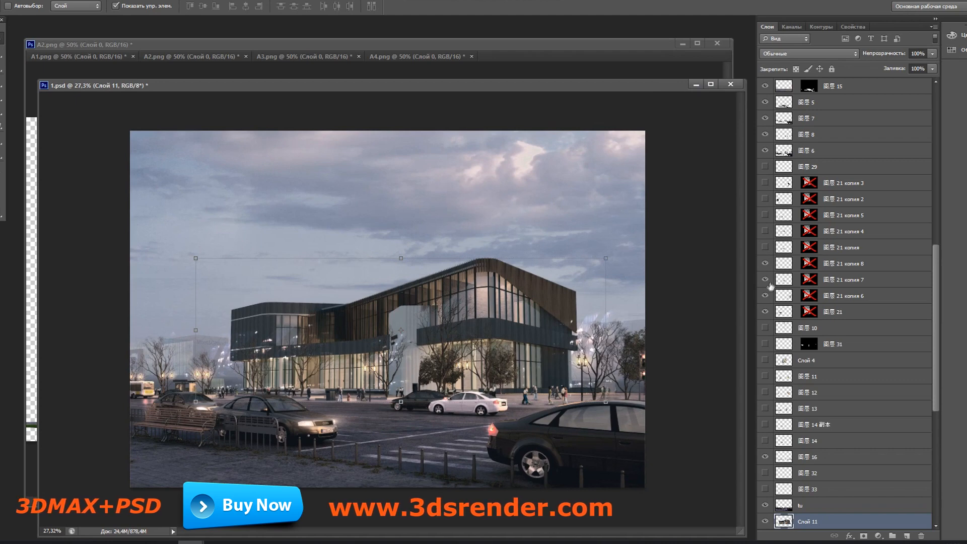
{"action": "left_click_drag", "start_coordinate": [764, 268], "coordinate": [768, 315]}
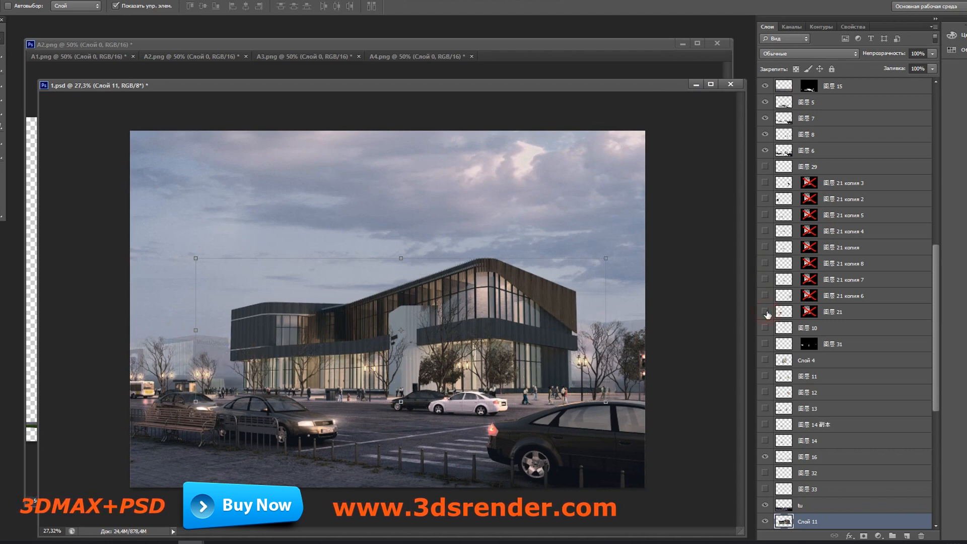
{"action": "scroll", "coordinate": [428, 396], "scroll_direction": "up", "scroll_amount": 2}
Step: Duplicate the building layer Слой 11 under the default copy name
{"action": "scroll", "coordinate": [826, 428], "scroll_direction": "down", "scroll_amount": 2}
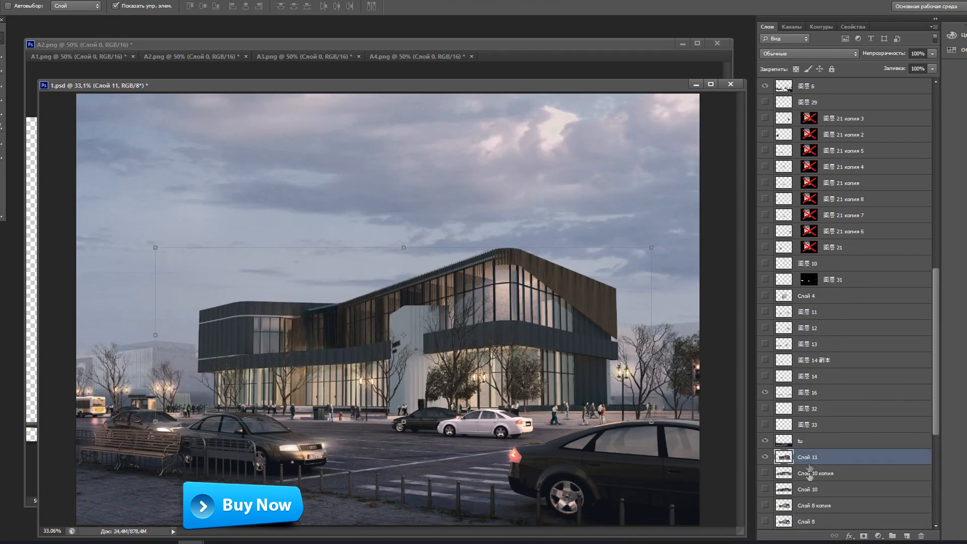
{"action": "right_click", "coordinate": [808, 460]}
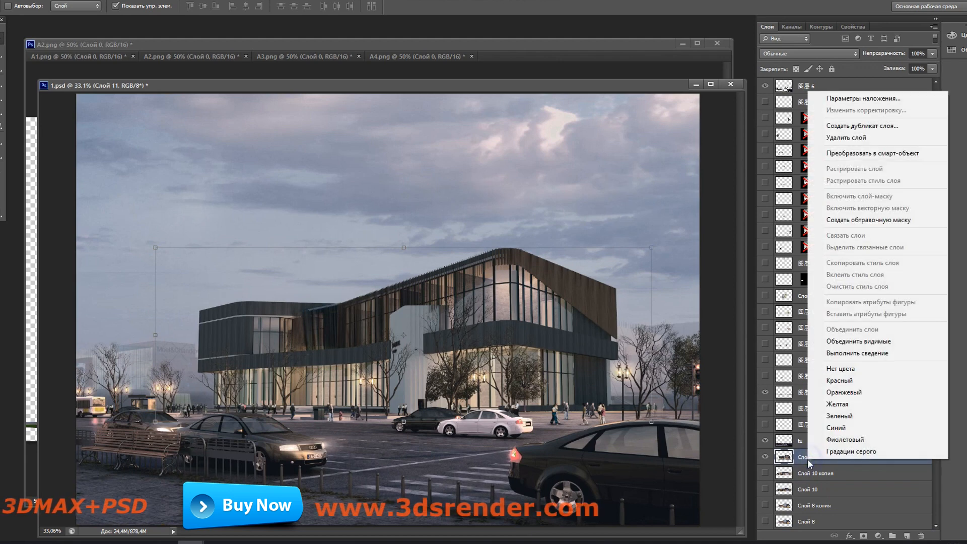
{"action": "left_click", "coordinate": [872, 126]}
{"action": "left_click", "coordinate": [586, 162]}
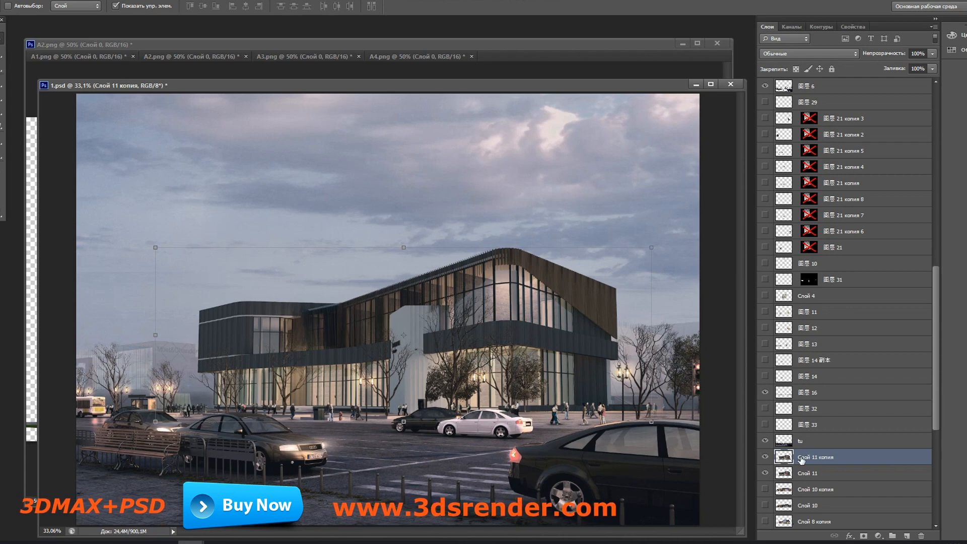
Step: Apply Levels to Слой 11 копия with the midtone input at 0.90 and the white input at 192
{"action": "key", "text": "ctrl+l"}
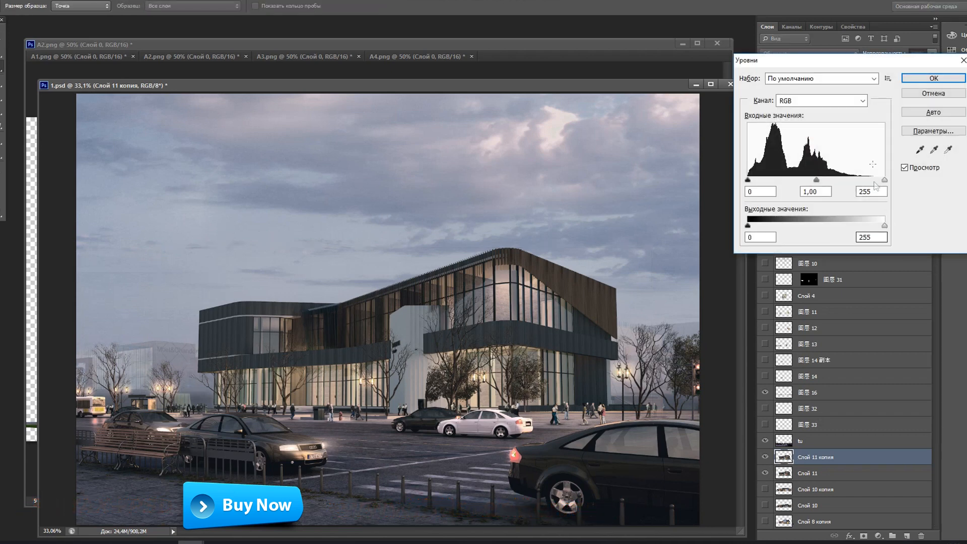
{"action": "left_click_drag", "start_coordinate": [850, 62], "coordinate": [730, 101]}
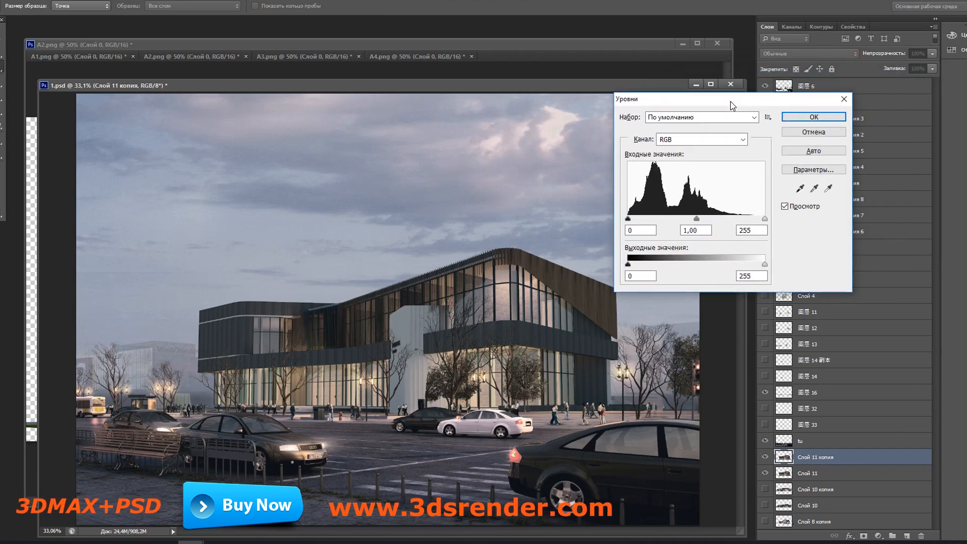
{"action": "left_click", "coordinate": [696, 220]}
{"action": "left_click_drag", "start_coordinate": [696, 222], "coordinate": [683, 222]}
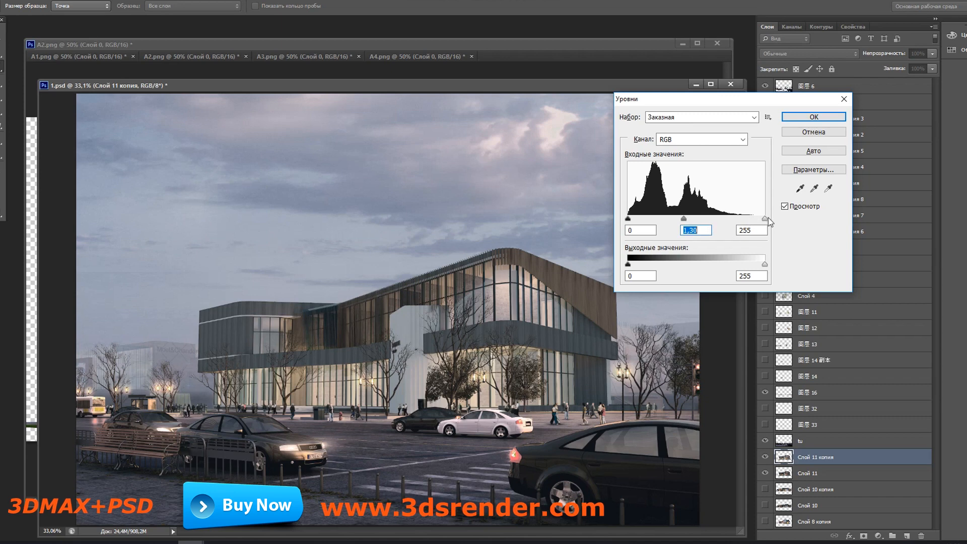
{"action": "left_click_drag", "start_coordinate": [745, 221], "coordinate": [741, 219]}
{"action": "left_click_drag", "start_coordinate": [674, 220], "coordinate": [686, 225]}
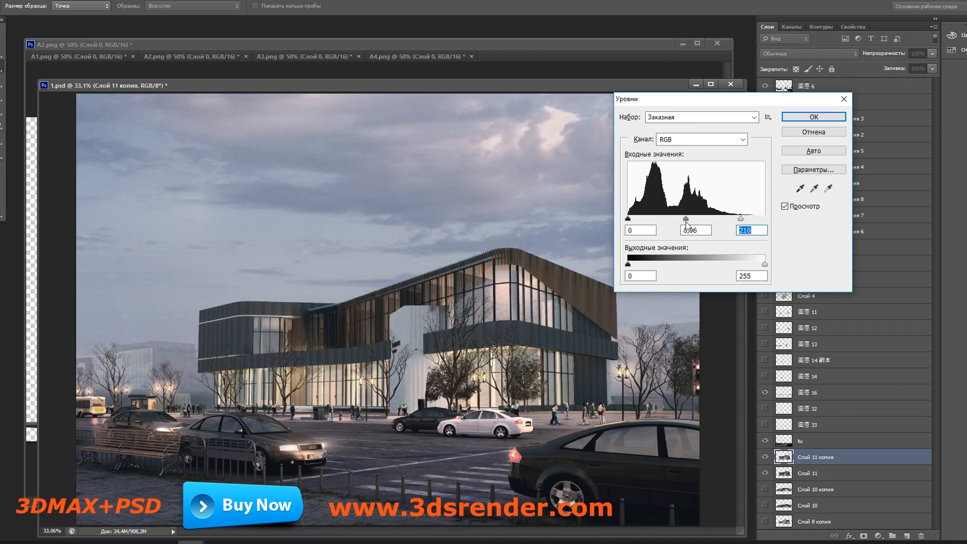
{"action": "left_click", "coordinate": [687, 224]}
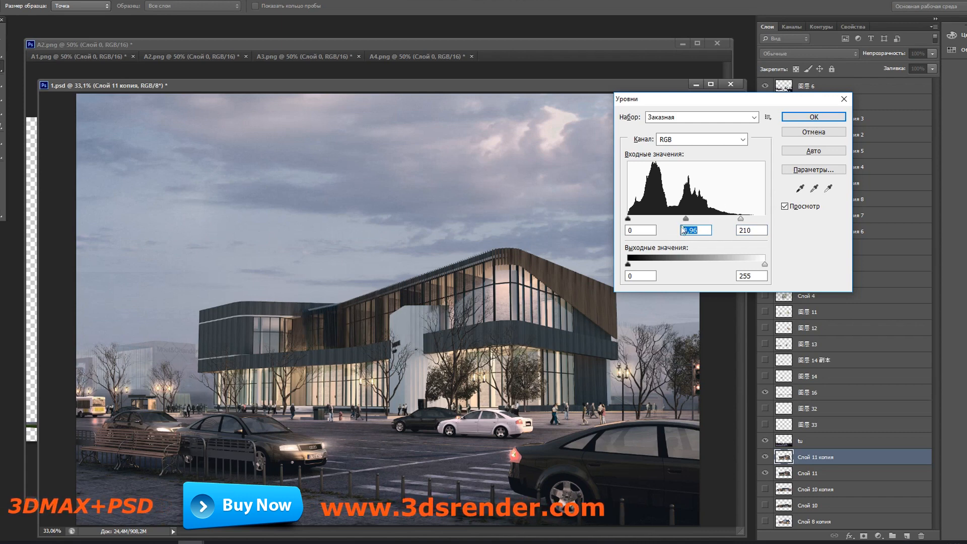
{"action": "mouse_move", "coordinate": [691, 219]}
{"action": "left_mouse_down"}
{"action": "mouse_move", "coordinate": [732, 219]}
{"action": "mouse_move", "coordinate": [682, 219]}
{"action": "left_mouse_up"}
{"action": "left_click", "coordinate": [683, 219]}
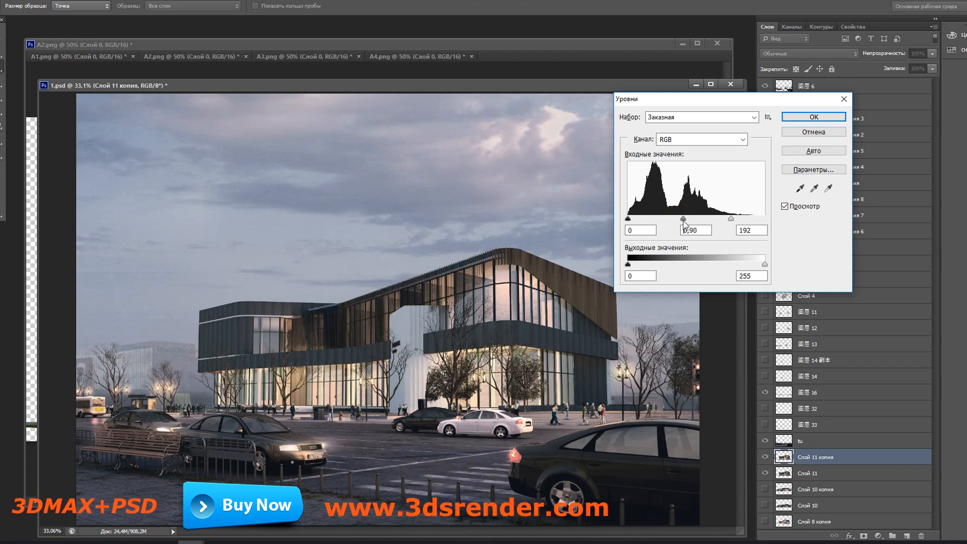
{"action": "left_click", "coordinate": [793, 119]}
Step: Show the light-reflection layer 图层 21 and place it over the building's upper-right glazing, scaled to about 83.6% by 92.2%
{"action": "left_click_drag", "start_coordinate": [621, 88], "coordinate": [595, 33]}
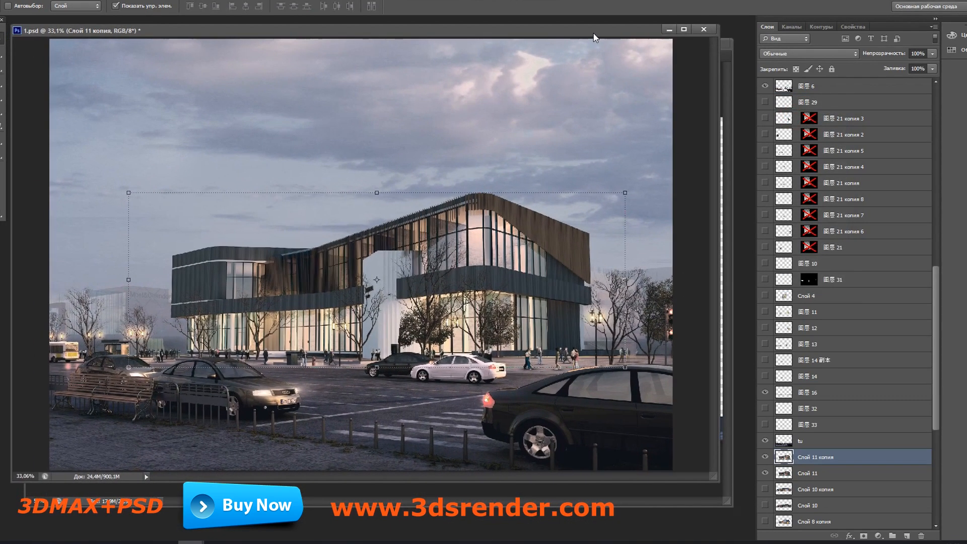
{"action": "left_click", "coordinate": [765, 232]}
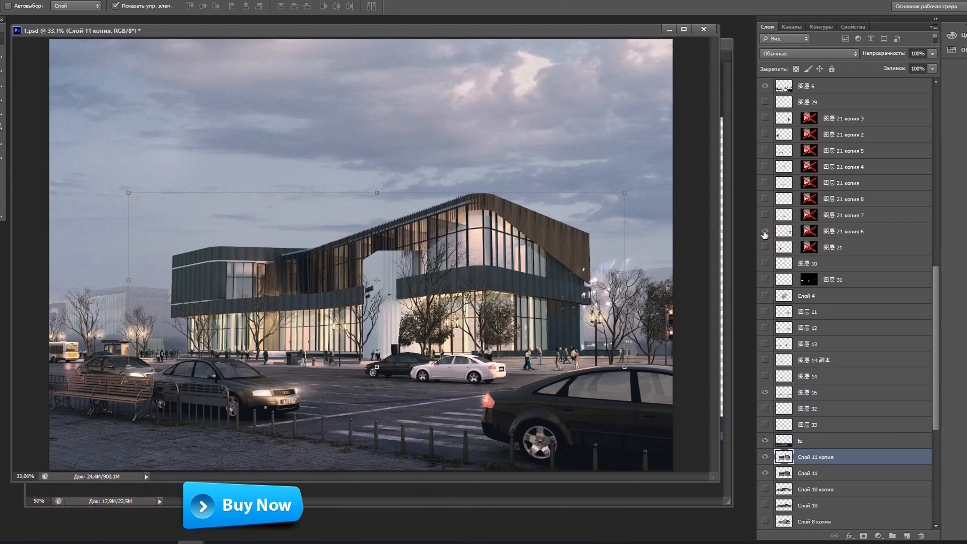
{"action": "left_click", "coordinate": [764, 232]}
{"action": "left_click", "coordinate": [765, 247]}
{"action": "left_click", "coordinate": [862, 249]}
{"action": "left_click_drag", "start_coordinate": [292, 297], "coordinate": [538, 238]}
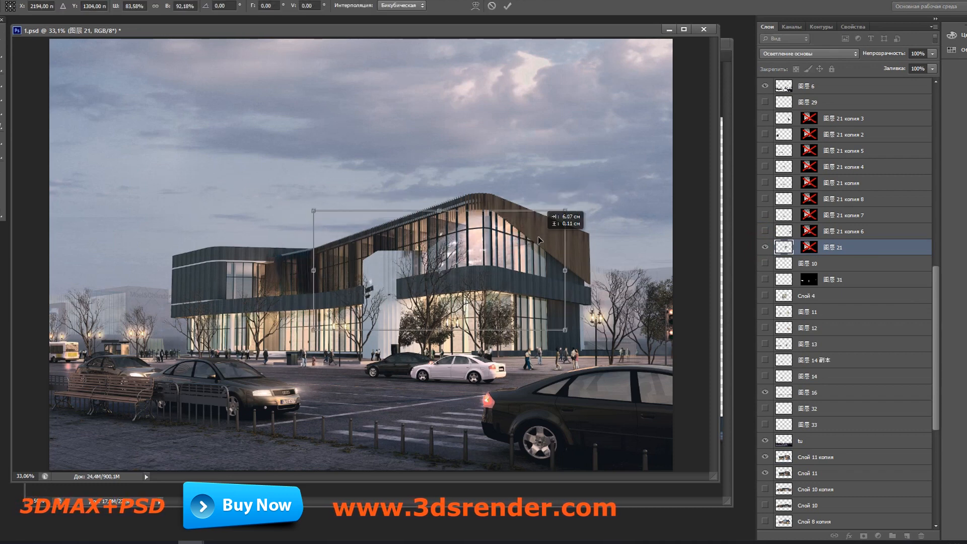
{"action": "key", "text": "Return"}
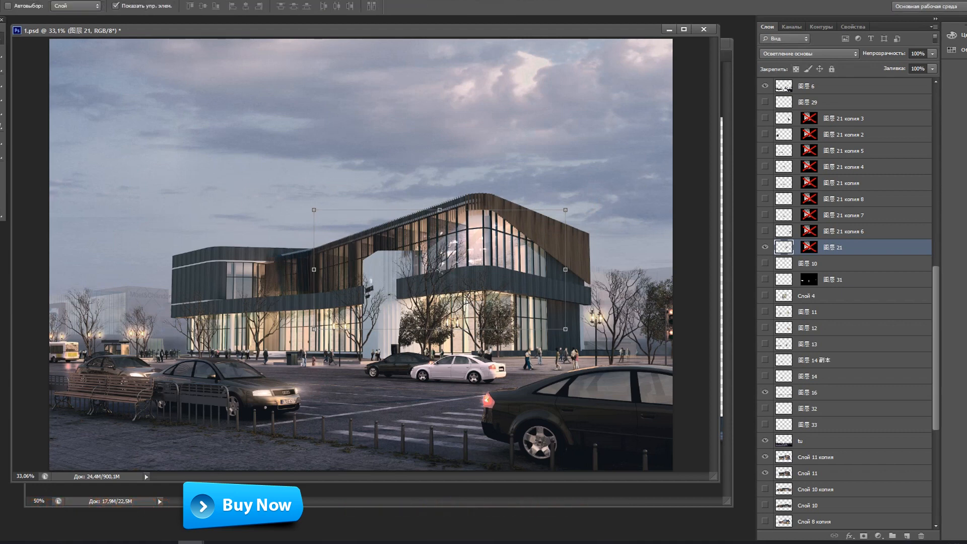
Step: Erase the stray reflections of 图层 21 below the upper glazing with a soft 95 px eraser
{"action": "key", "text": "e"}
{"action": "right_click", "coordinate": [372, 282]}
{"action": "left_click_drag", "start_coordinate": [425, 311], "coordinate": [406, 310]}
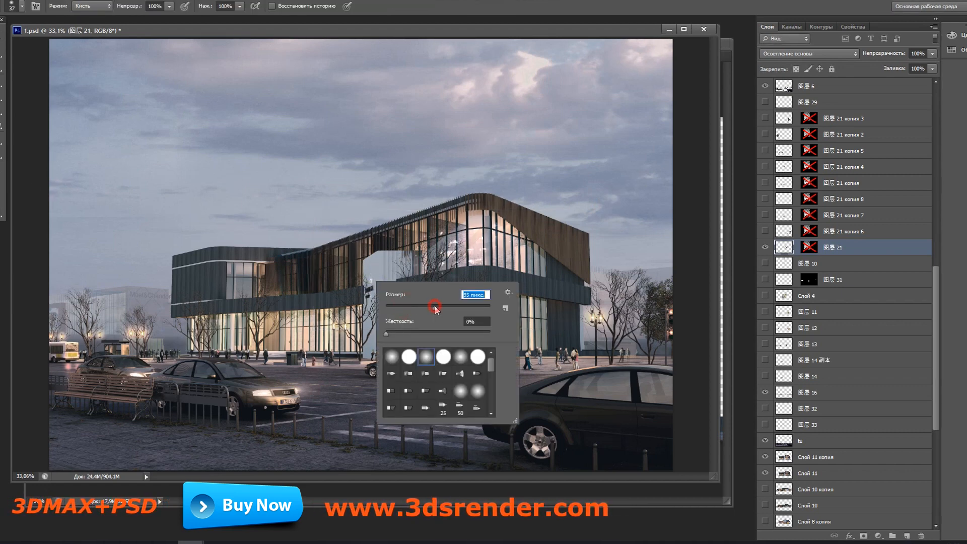
{"action": "left_click", "coordinate": [375, 269]}
{"action": "left_click_drag", "start_coordinate": [413, 282], "coordinate": [429, 279]}
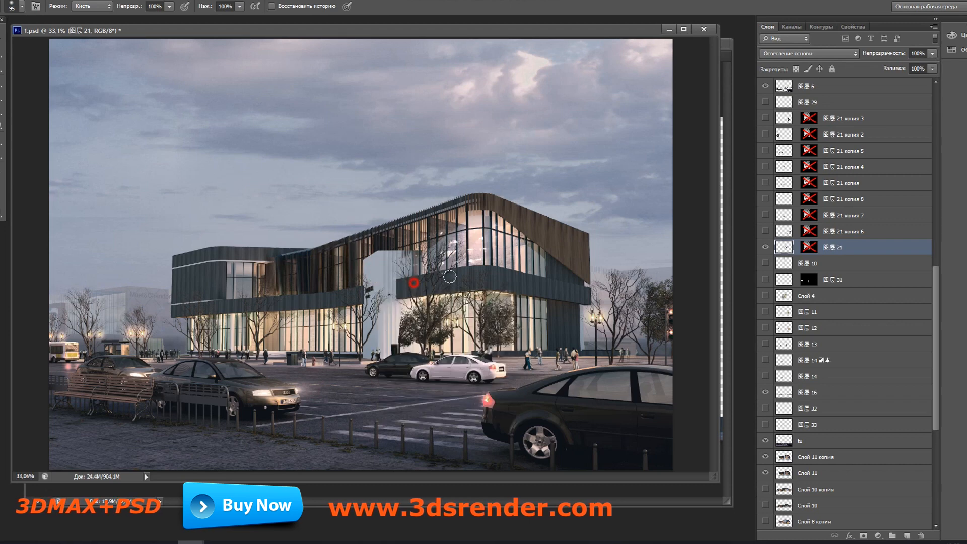
Step: Duplicate the 图层 21 lights onto the right-hand ground-floor glazing and resize the copy to fit with Free Transform
{"action": "key", "text": "v"}
{"action": "left_click_drag", "start_coordinate": [516, 286], "coordinate": [577, 339]}
{"action": "left_click_drag", "start_coordinate": [325, 271], "coordinate": [360, 288]}
{"action": "left_click_drag", "start_coordinate": [577, 398], "coordinate": [573, 386]}
{"action": "left_click_drag", "start_coordinate": [466, 387], "coordinate": [464, 366]}
{"action": "key", "text": "Return"}
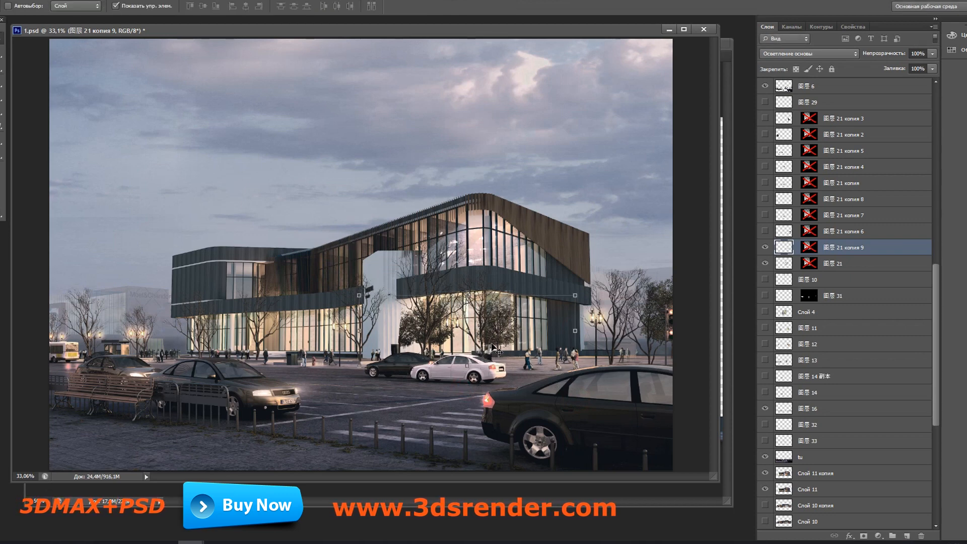
Step: Add two more light copies, fit one to the central upper glazing, and erase its spill beside the white wall
{"action": "left_click_drag", "start_coordinate": [539, 344], "coordinate": [416, 266]}
{"action": "key", "text": "ctrl+t"}
{"action": "key", "text": "Return"}
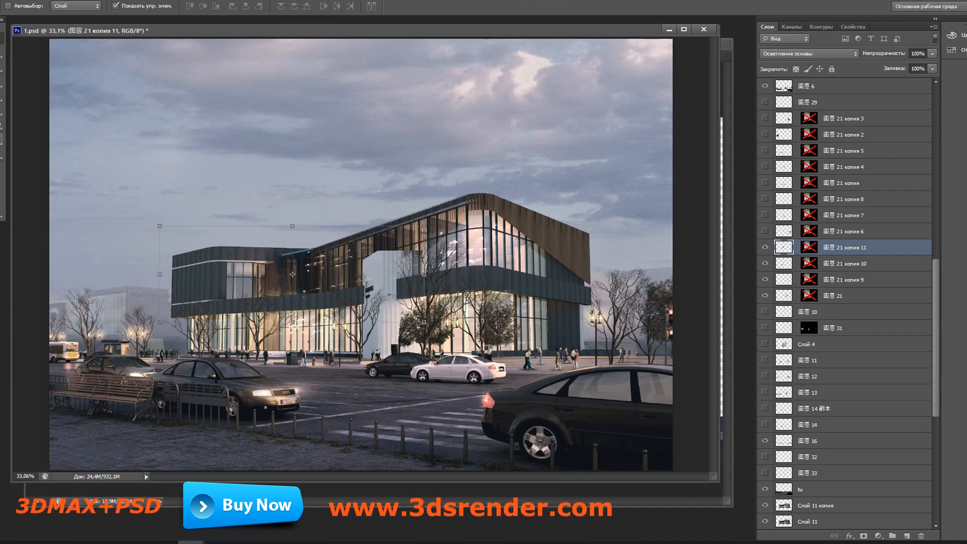
{"action": "key", "text": "e"}
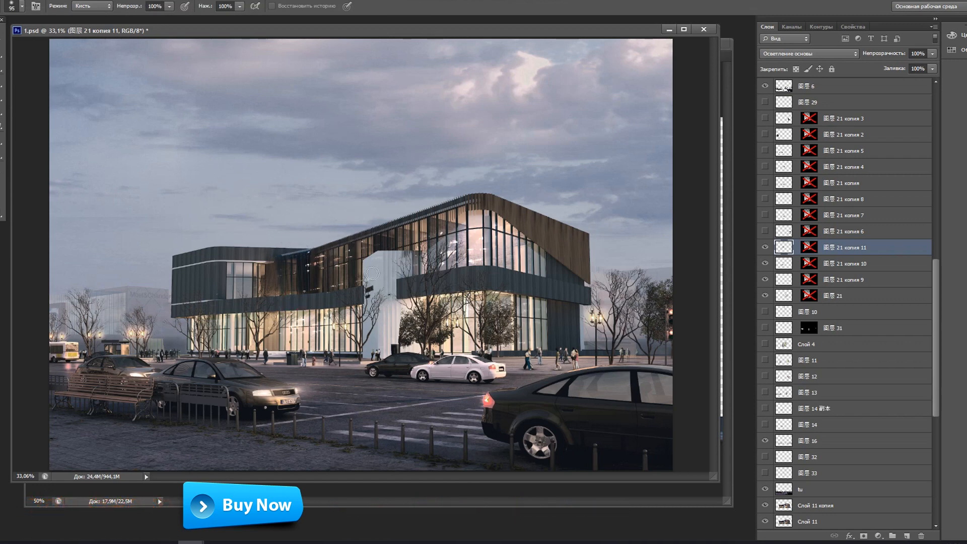
{"action": "left_click_drag", "start_coordinate": [376, 271], "coordinate": [379, 261]}
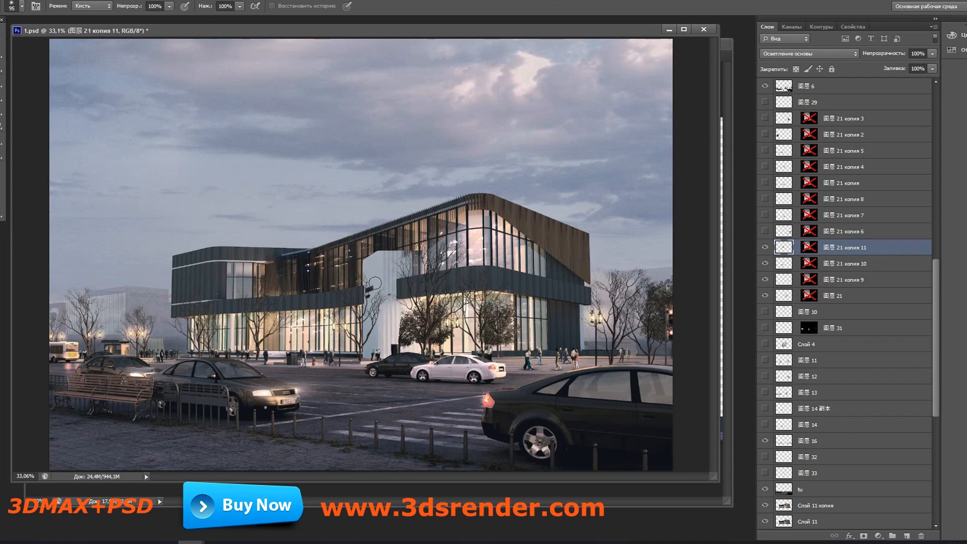
Step: Duplicate the lights onto the left ground-floor glazing and the left wing's upper windows, and trim them with the Eraser
{"action": "left_click", "coordinate": [3, 41]}
{"action": "left_click_drag", "start_coordinate": [341, 282], "coordinate": [306, 331]}
{"action": "key", "text": "Return"}
{"action": "left_click_drag", "start_coordinate": [297, 330], "coordinate": [312, 282]}
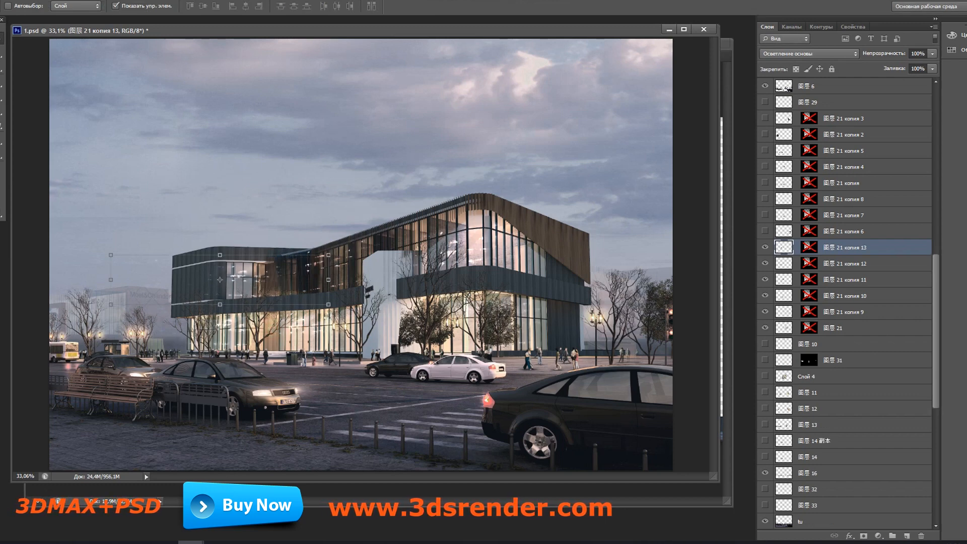
{"action": "key", "text": "e"}
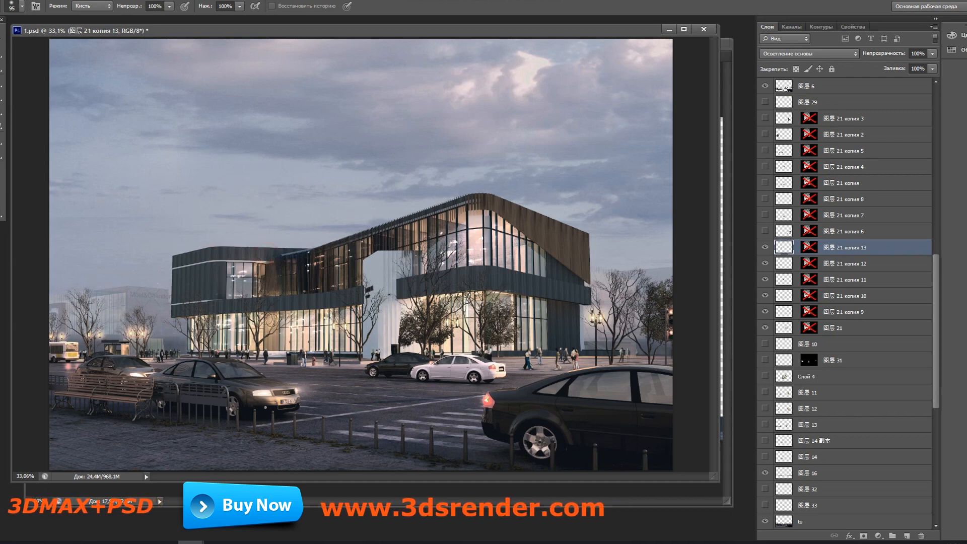
Step: Brighten the building's façades on Слой 11 копия using the Dodge tool on midtones at 66% exposure
{"action": "scroll", "coordinate": [300, 296], "scroll_direction": "down", "scroll_amount": 1}
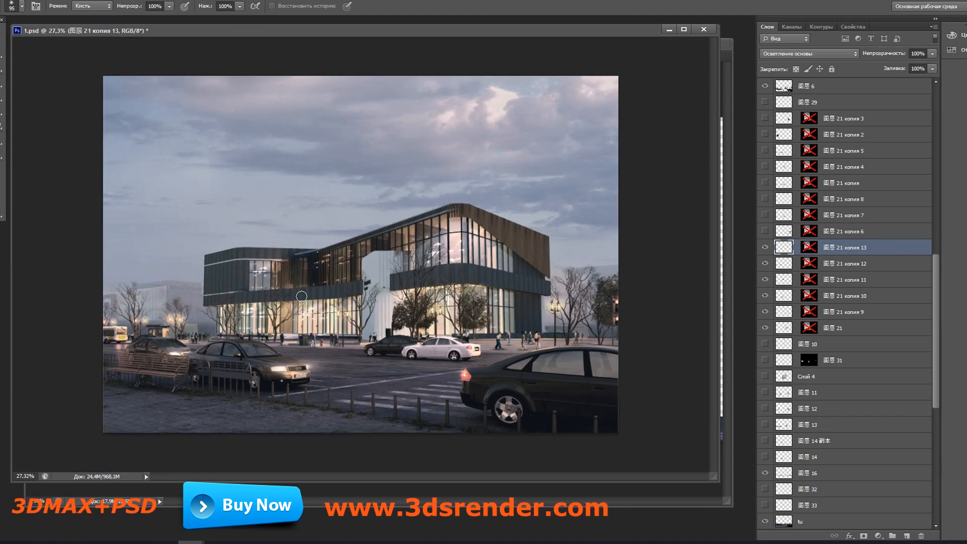
{"action": "scroll", "coordinate": [302, 299], "scroll_direction": "up", "scroll_amount": 3}
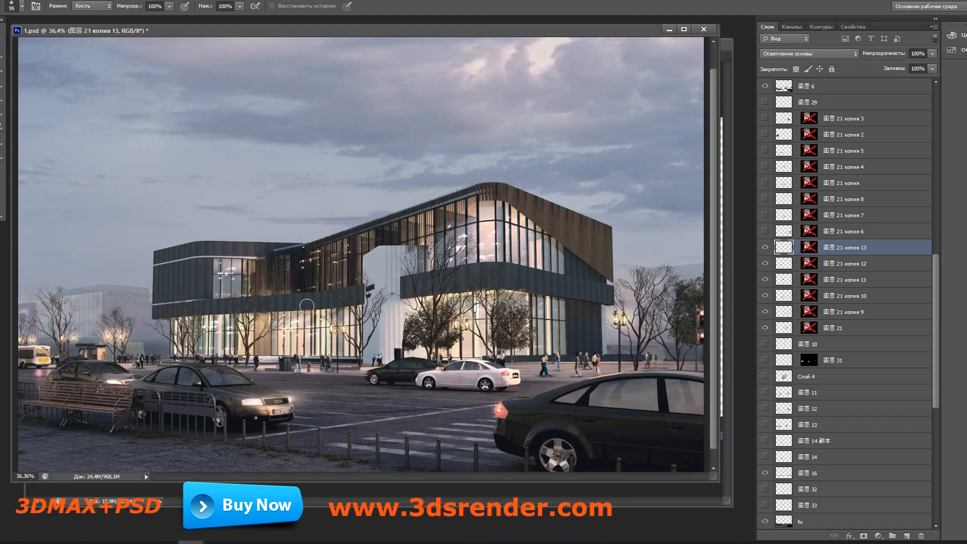
{"action": "scroll", "coordinate": [303, 299], "scroll_direction": "down", "scroll_amount": 2}
{"action": "scroll", "coordinate": [856, 439], "scroll_direction": "down", "scroll_amount": 3}
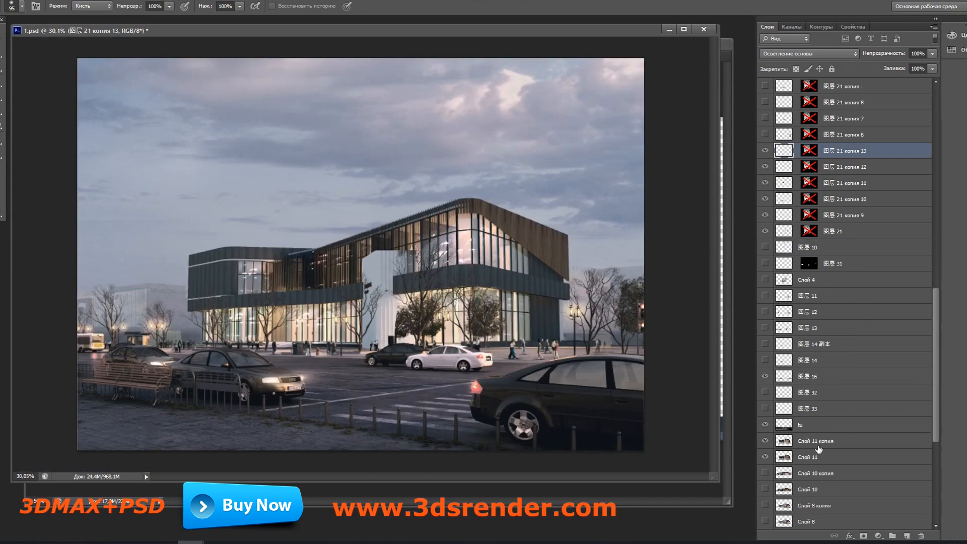
{"action": "left_click", "coordinate": [815, 441]}
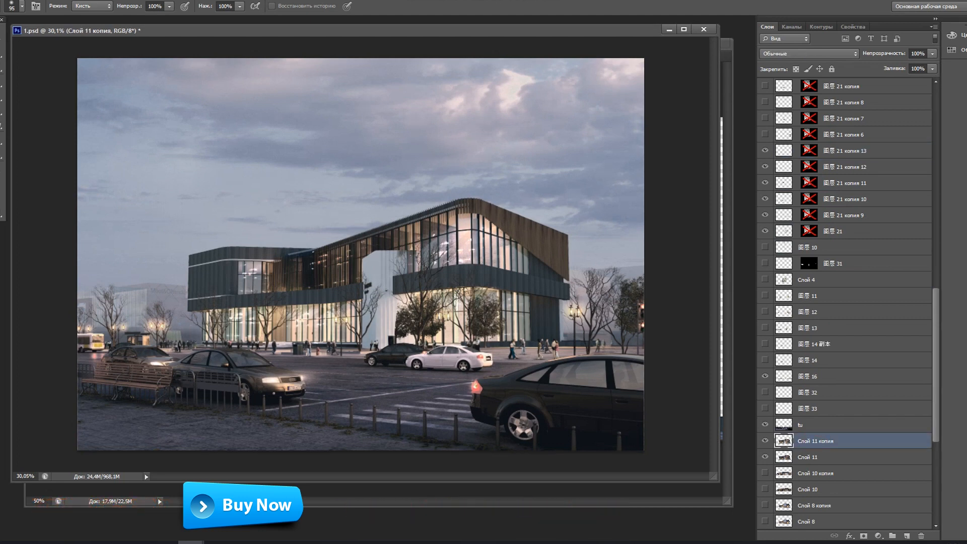
{"action": "right_click", "coordinate": [1, 123]}
{"action": "left_click", "coordinate": [24, 125]}
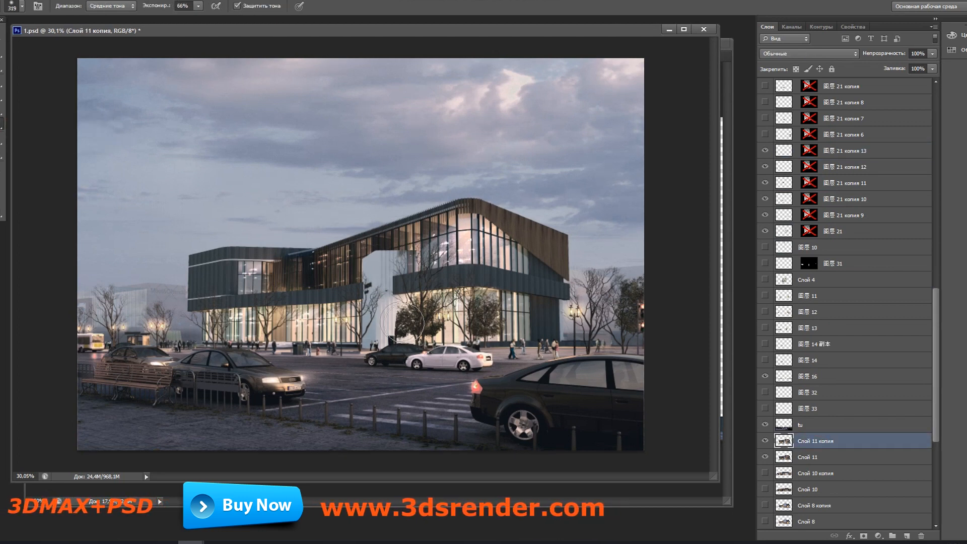
{"action": "mouse_move", "coordinate": [518, 330]}
{"action": "left_mouse_down"}
{"action": "mouse_move", "coordinate": [542, 326]}
{"action": "mouse_move", "coordinate": [532, 283]}
{"action": "left_mouse_up"}
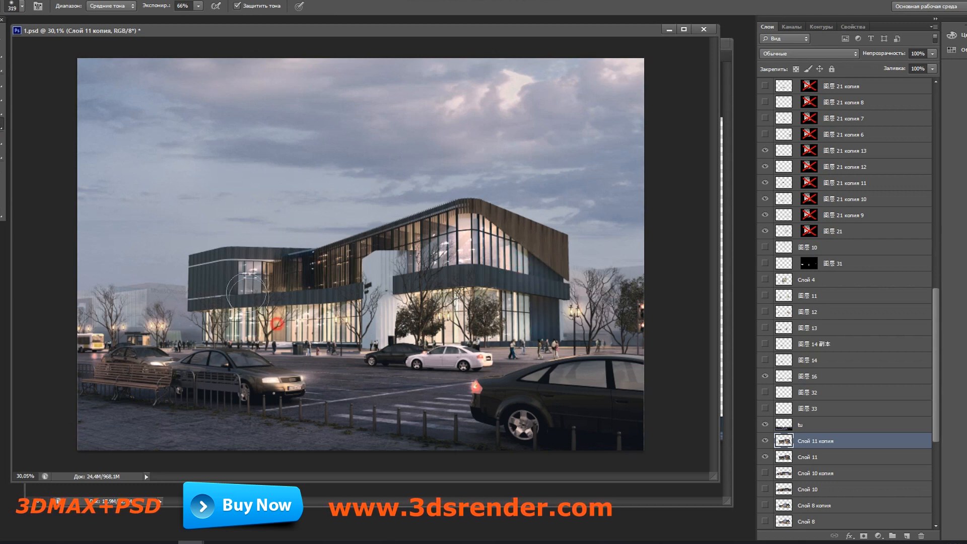
{"action": "mouse_move", "coordinate": [229, 279]}
{"action": "left_mouse_down"}
{"action": "mouse_move", "coordinate": [216, 280]}
{"action": "mouse_move", "coordinate": [354, 278]}
{"action": "mouse_move", "coordinate": [380, 241]}
{"action": "left_mouse_up"}
{"action": "left_click_drag", "start_coordinate": [245, 333], "coordinate": [284, 335]}
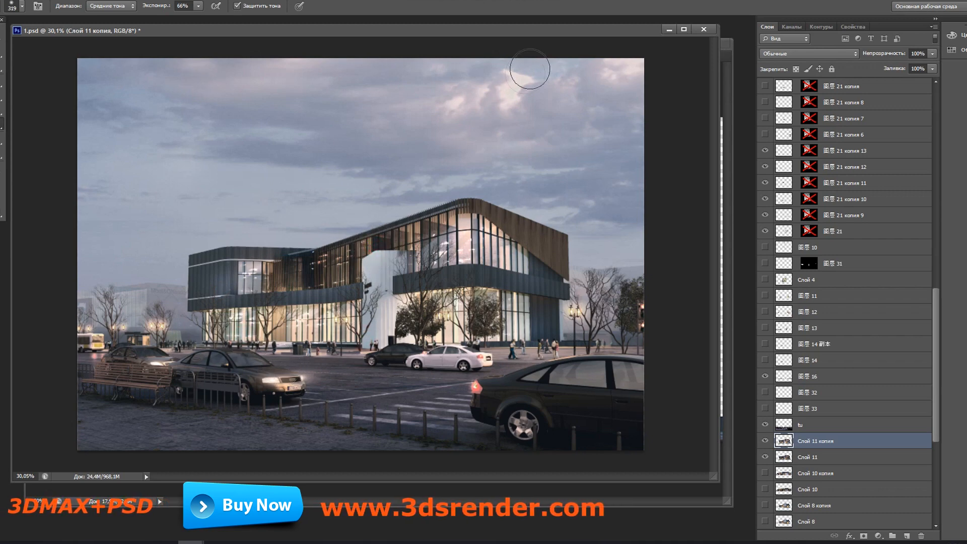
Step: Sharpen Слой 11 копия with Smart Sharpen at 75% amount and 1.5 px radius, removing Gaussian blur
{"action": "mouse_move", "coordinate": [558, 29]}
{"action": "left_mouse_down"}
{"action": "mouse_move", "coordinate": [534, 35]}
{"action": "mouse_move", "coordinate": [544, 36]}
{"action": "left_mouse_up"}
{"action": "left_click", "coordinate": [227, 1]}
{"action": "mouse_move", "coordinate": [302, 161]}
{"action": "left_click", "coordinate": [418, 158]}
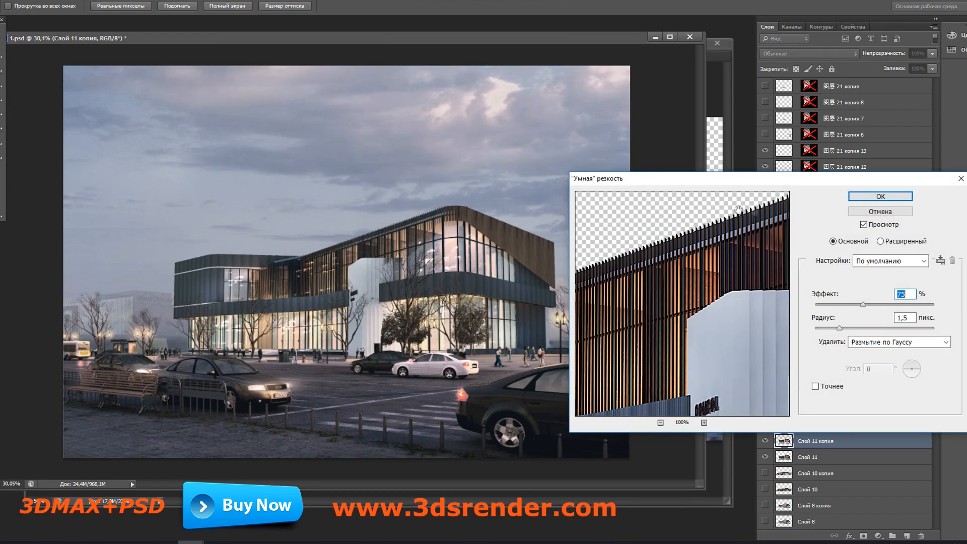
{"action": "left_click", "coordinate": [877, 196]}
{"action": "left_click_drag", "start_coordinate": [579, 36], "coordinate": [575, 31]}
Step: Compare the image with and without Черно-белое 2, review its colour settings, and set its opacity to 32%
{"action": "left_click_drag", "start_coordinate": [935, 336], "coordinate": [888, 101]}
{"action": "left_click", "coordinate": [850, 89]}
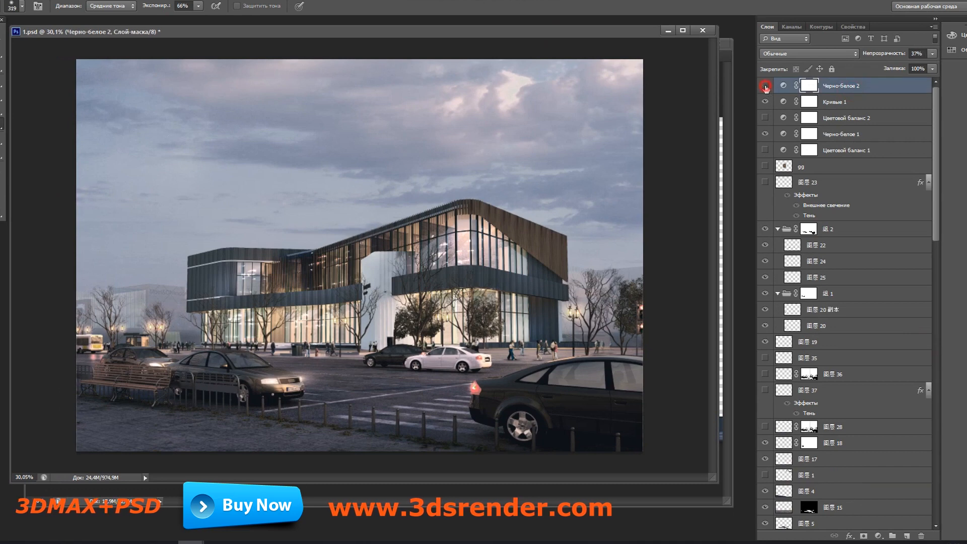
{"action": "left_click", "coordinate": [765, 87]}
{"action": "left_click", "coordinate": [766, 86]}
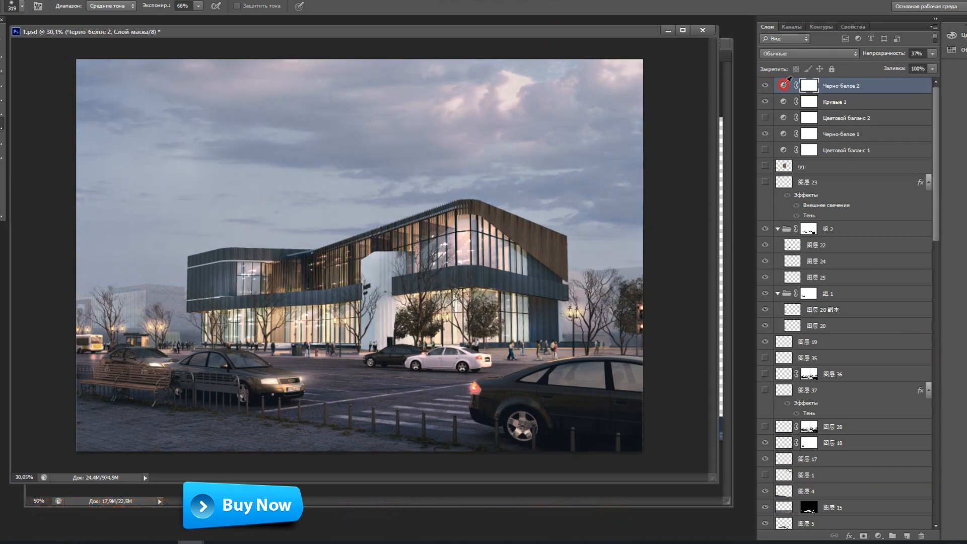
{"action": "left_click", "coordinate": [783, 85]}
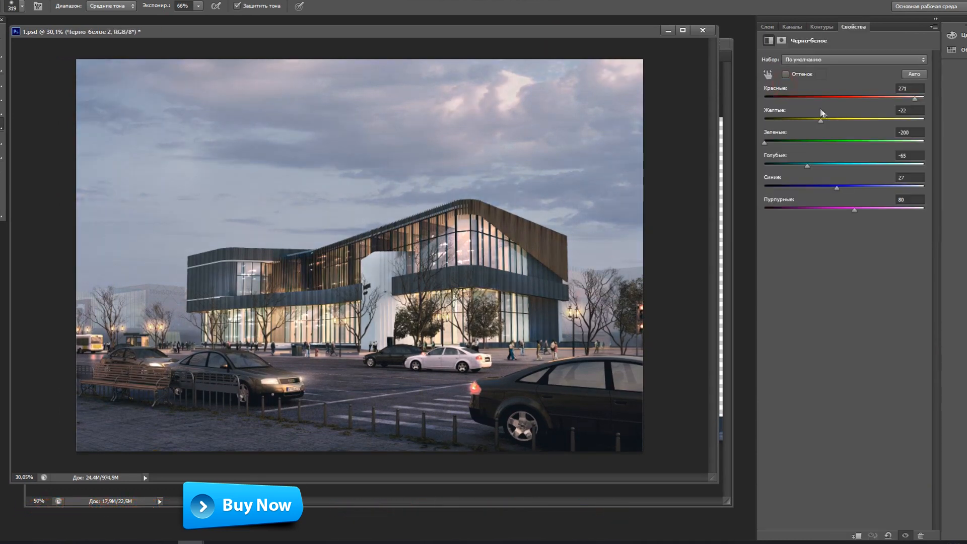
{"action": "left_click", "coordinate": [768, 27]}
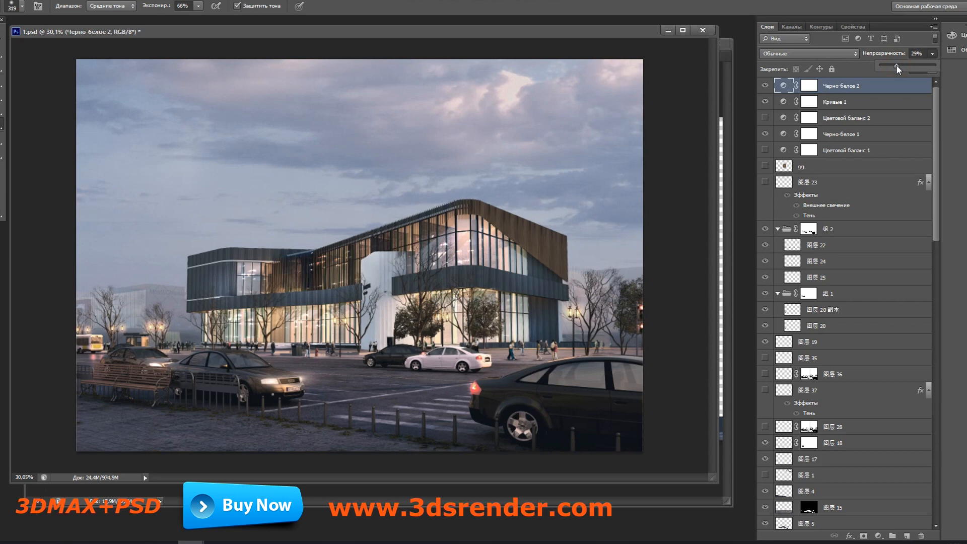
{"action": "left_click_drag", "start_coordinate": [898, 65], "coordinate": [899, 65]}
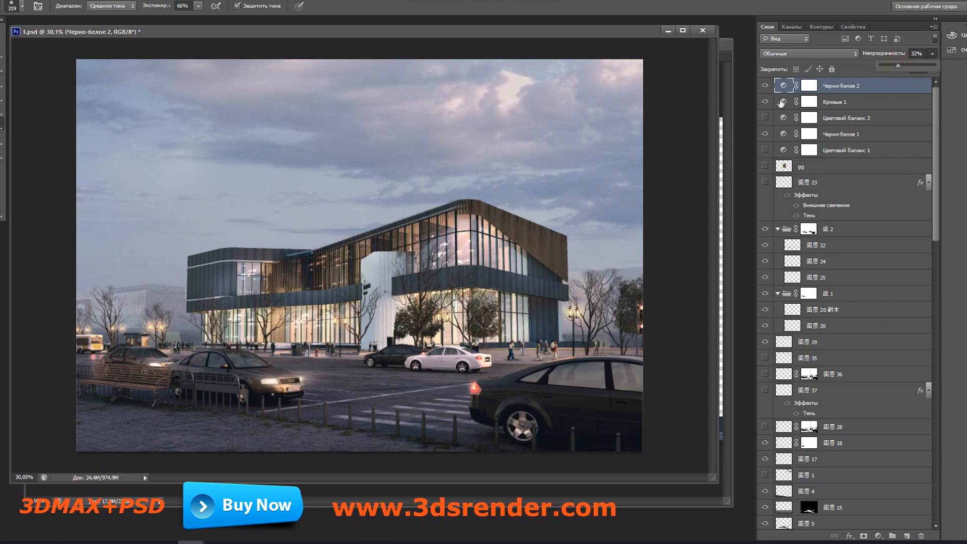
Step: Compare the effects of Кривые 1 and Цветовой баланс 2, leave the latter hidden, and show Цветовой баланс 1
{"action": "left_click", "coordinate": [766, 102]}
{"action": "left_click", "coordinate": [766, 102]}
{"action": "left_click", "coordinate": [766, 102]}
{"action": "left_click", "coordinate": [766, 117]}
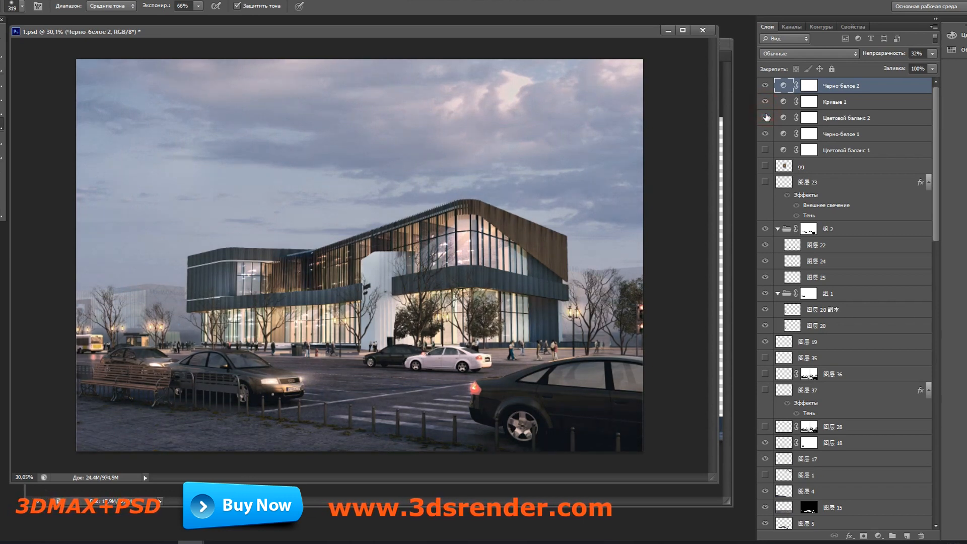
{"action": "left_click", "coordinate": [765, 117]}
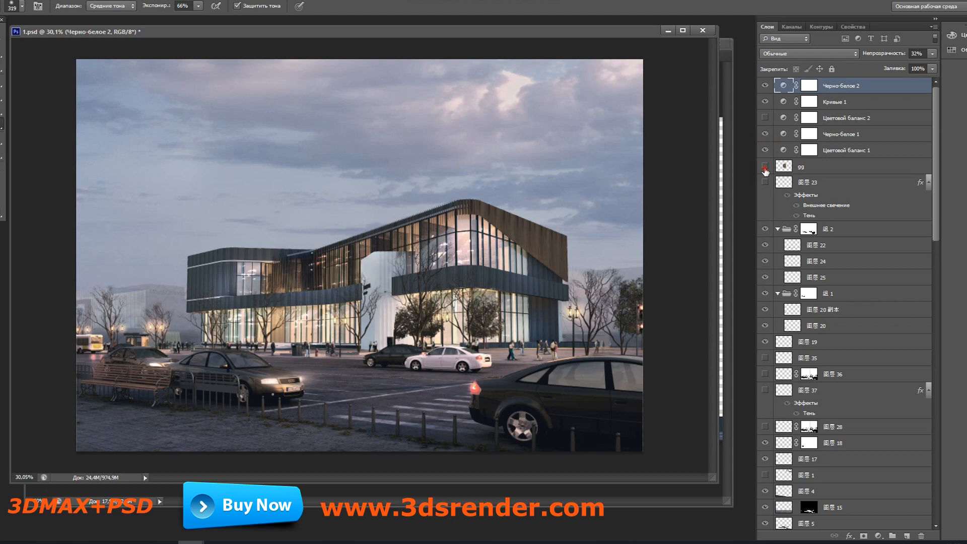
Step: Show the gg glow layer, move it onto the building's upper corner windows, and scale it to 114.97% width and 64.02% height
{"action": "left_click", "coordinate": [765, 166]}
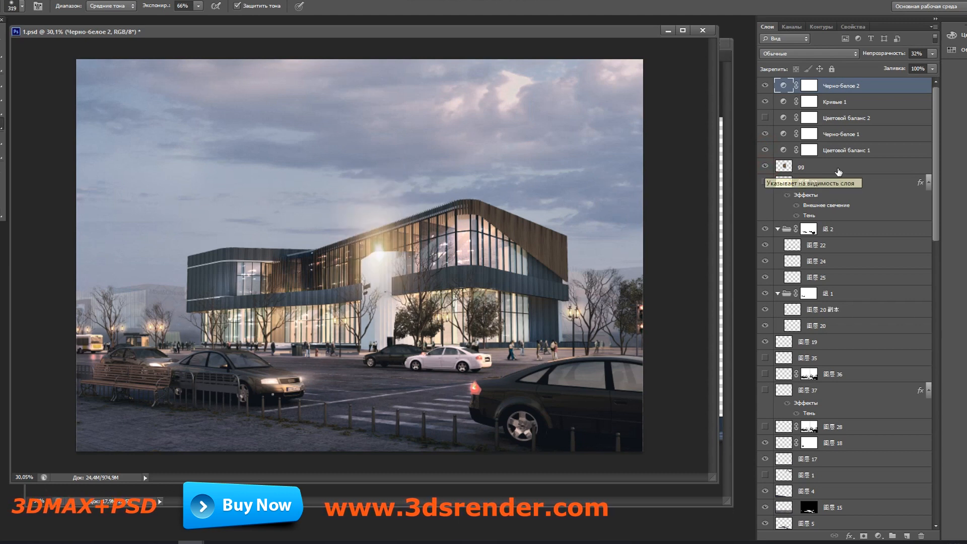
{"action": "left_click", "coordinate": [806, 167]}
{"action": "key", "text": "v"}
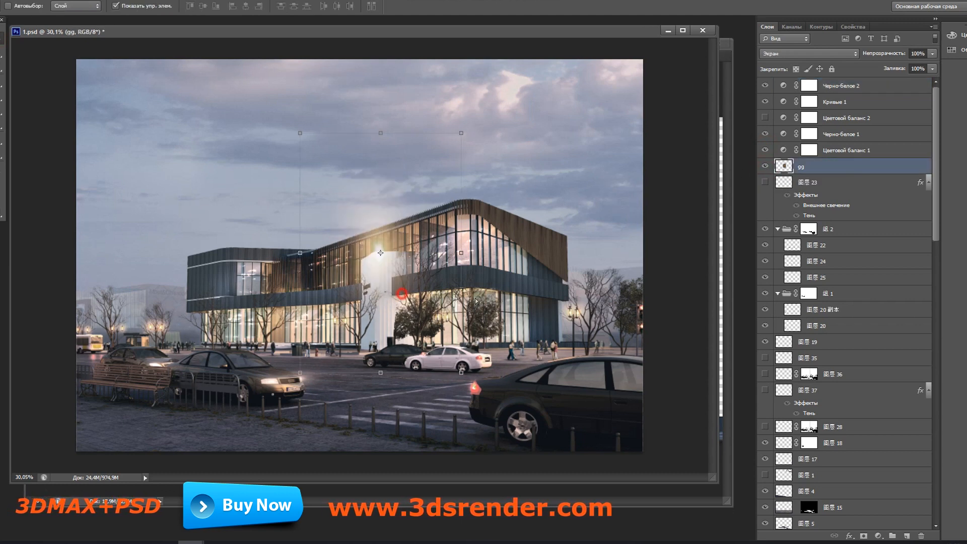
{"action": "left_click_drag", "start_coordinate": [396, 292], "coordinate": [480, 267]}
{"action": "left_click", "coordinate": [546, 108]}
{"action": "left_click_drag", "start_coordinate": [548, 108], "coordinate": [571, 195]}
{"action": "left_click_drag", "start_coordinate": [534, 271], "coordinate": [519, 229]}
{"action": "key", "text": "Return"}
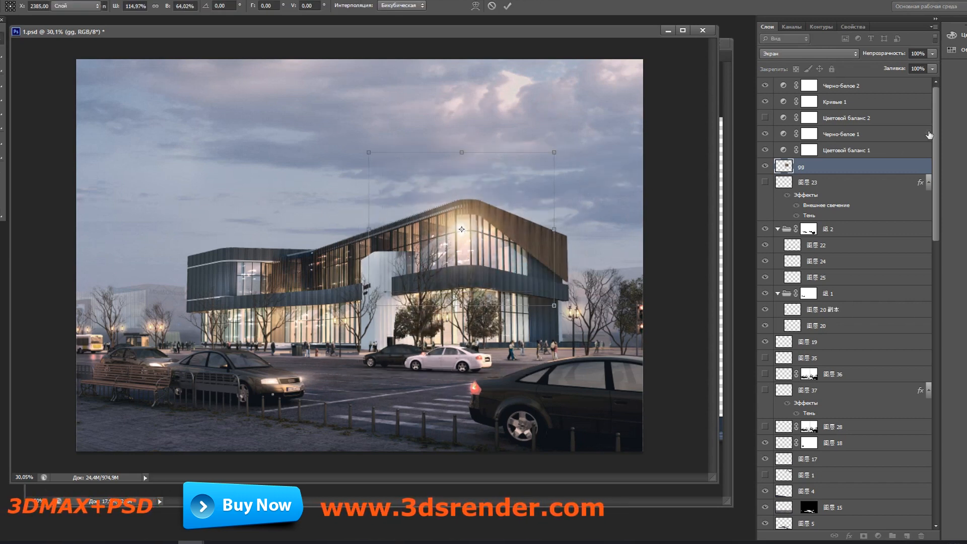
Step: Set the gg glow's opacity to 31% and place two copies of it over other parts of the building
{"action": "left_click", "coordinate": [933, 53]}
{"action": "left_click_drag", "start_coordinate": [933, 64], "coordinate": [904, 68]}
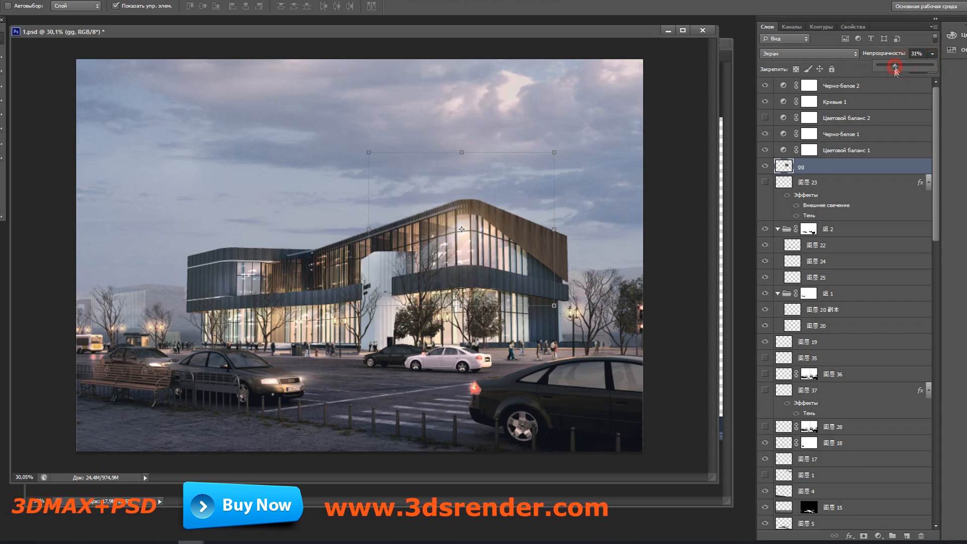
{"action": "left_click", "coordinate": [151, 7]}
{"action": "left_click_drag", "start_coordinate": [519, 228], "coordinate": [554, 329]}
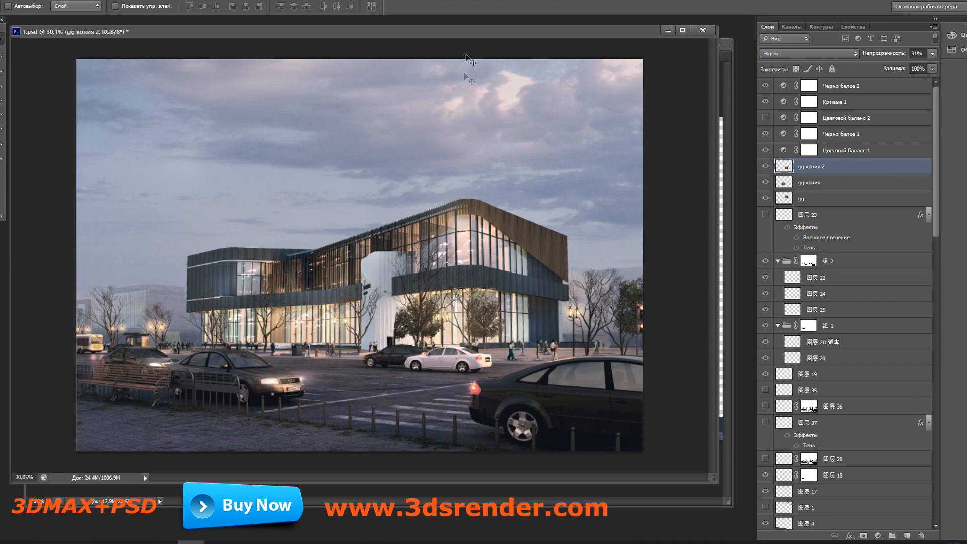
Step: Start a Save for Web export of the composite and choose the consol folder on the desktop as its destination
{"action": "left_click_drag", "start_coordinate": [495, 32], "coordinate": [513, 33]}
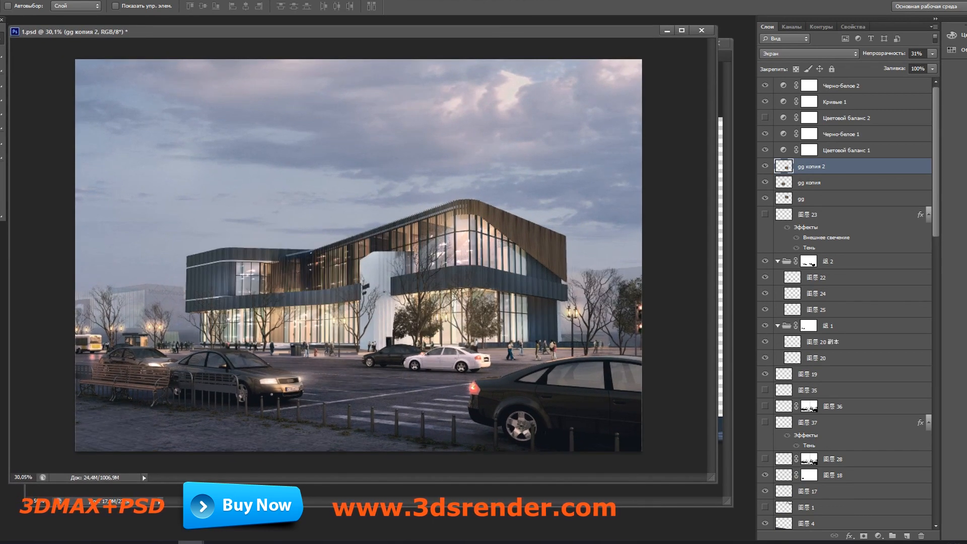
{"action": "left_click", "coordinate": [4, 0]}
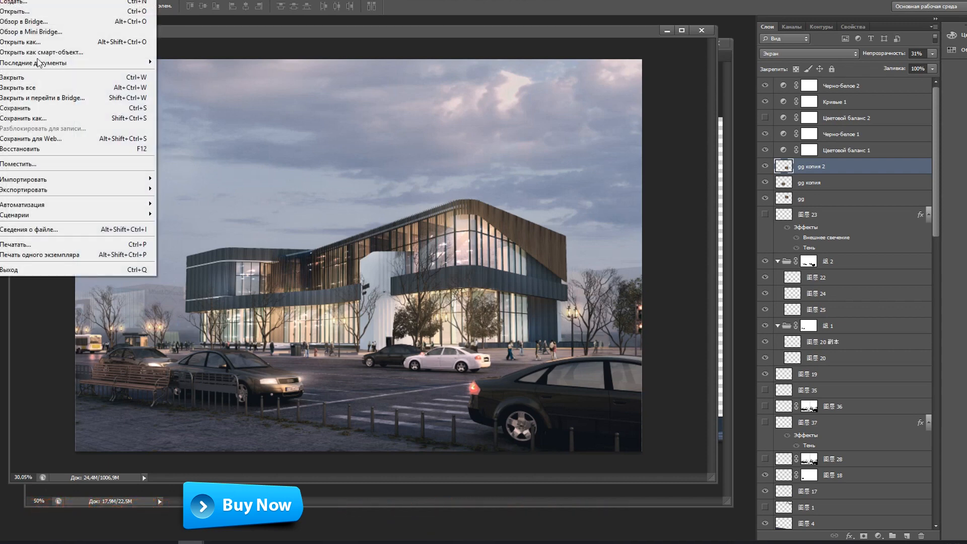
{"action": "left_click", "coordinate": [63, 139]}
{"action": "left_click", "coordinate": [505, 460]}
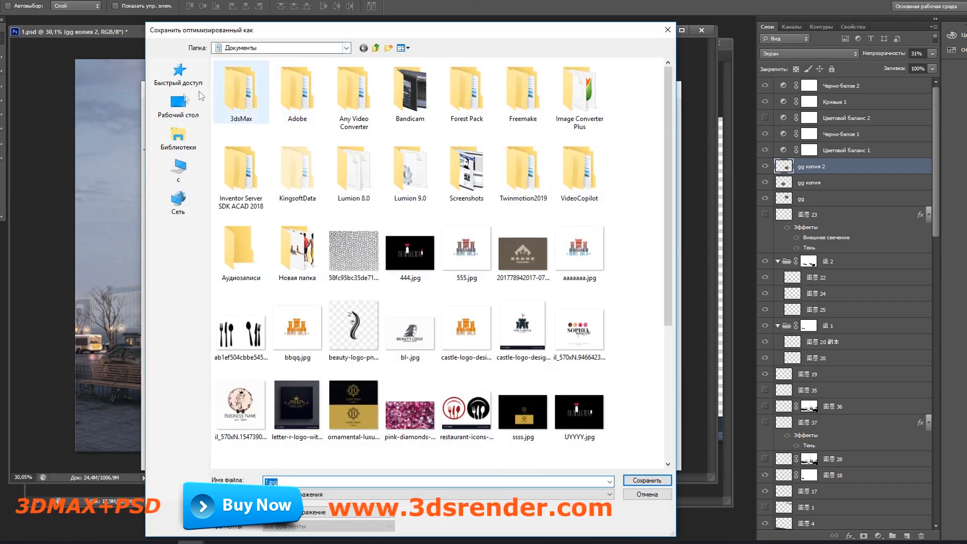
{"action": "left_click", "coordinate": [179, 106]}
{"action": "scroll", "coordinate": [367, 166], "scroll_direction": "down", "scroll_amount": 5}
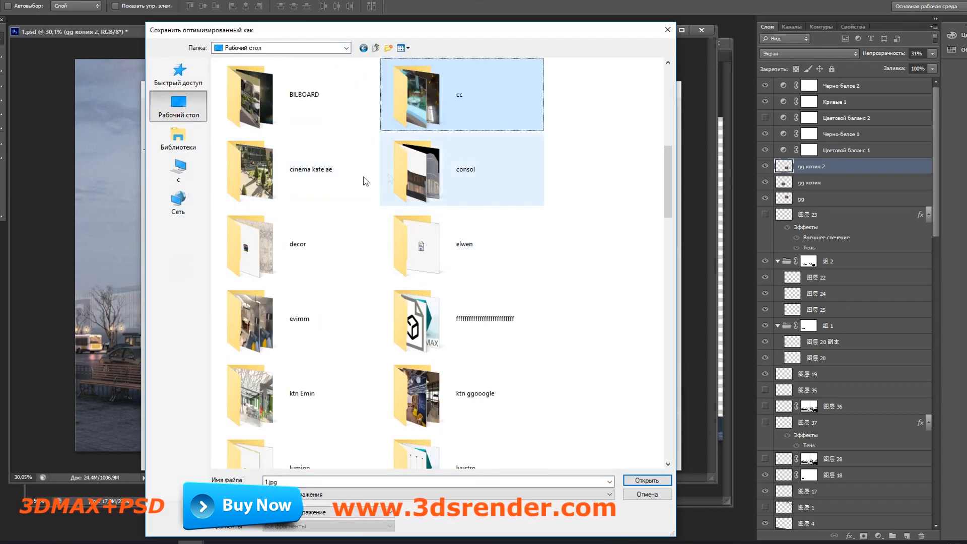
{"action": "double_click", "coordinate": [486, 183]}
Step: Create a subfolder named concol2 and save the optimized image in it as 1.jpg
{"action": "left_click", "coordinate": [389, 49]}
{"action": "type", "text": "concol2"}
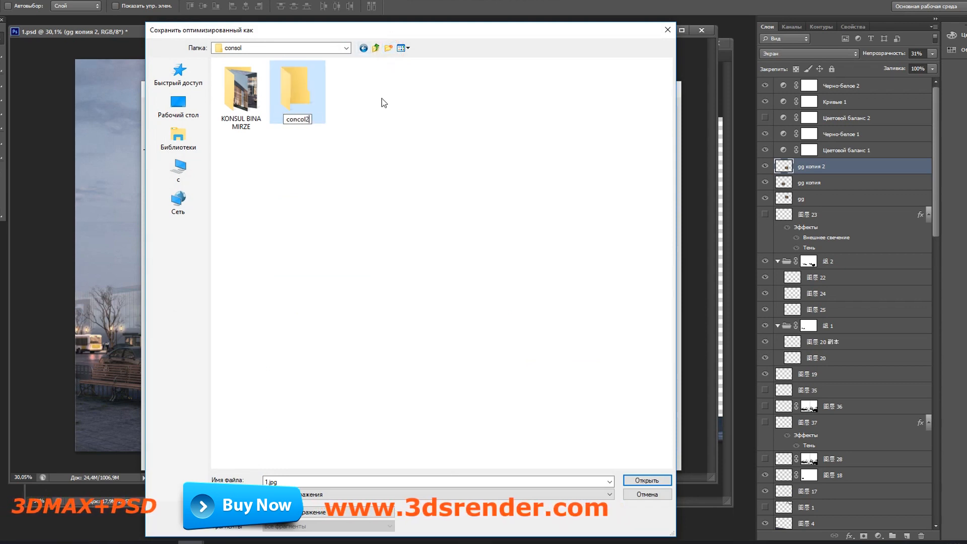
{"action": "key", "text": "Return"}
{"action": "key", "text": "Return"}
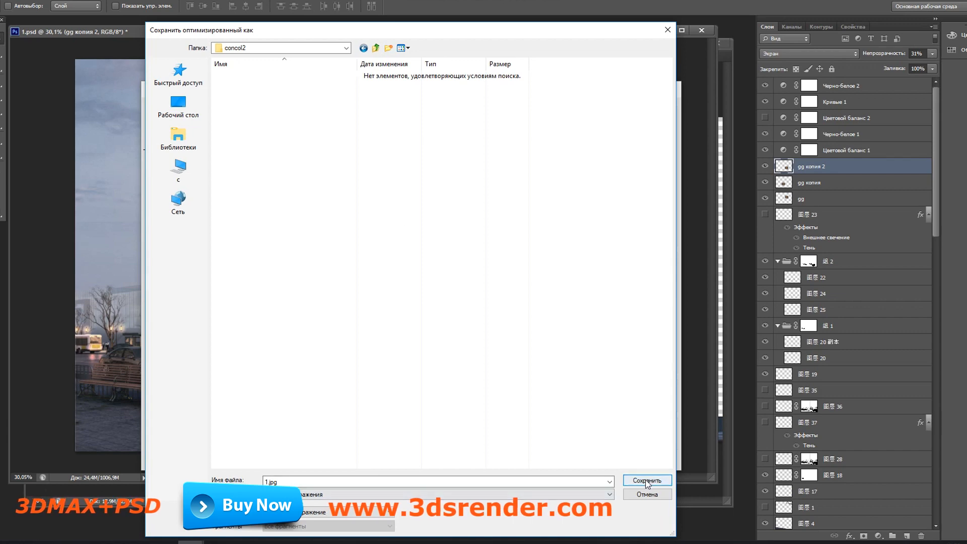
{"action": "left_click", "coordinate": [627, 479]}
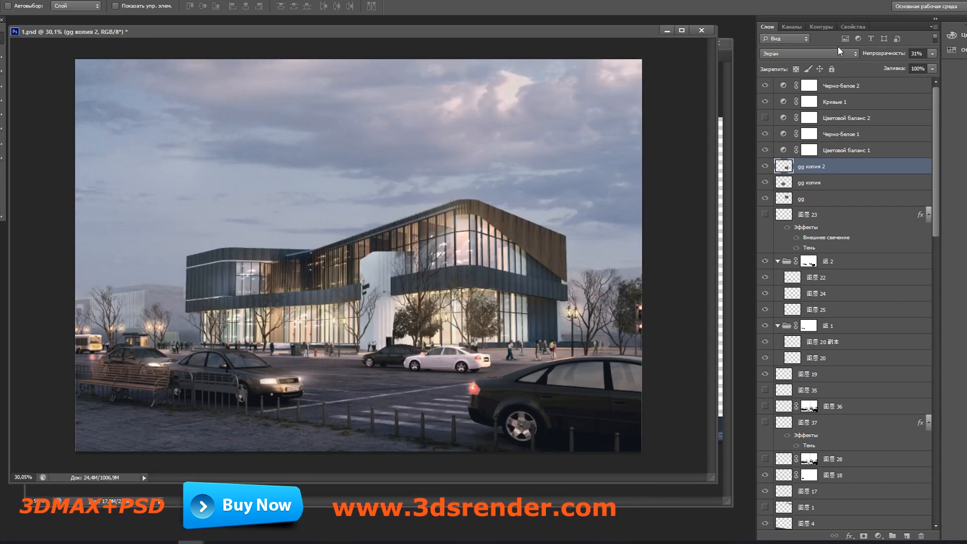
Step: Arrange the A2.png and 1.psd windows side by side to compare the original render with the finished composite
{"action": "left_click_drag", "start_coordinate": [644, 33], "coordinate": [716, 193]}
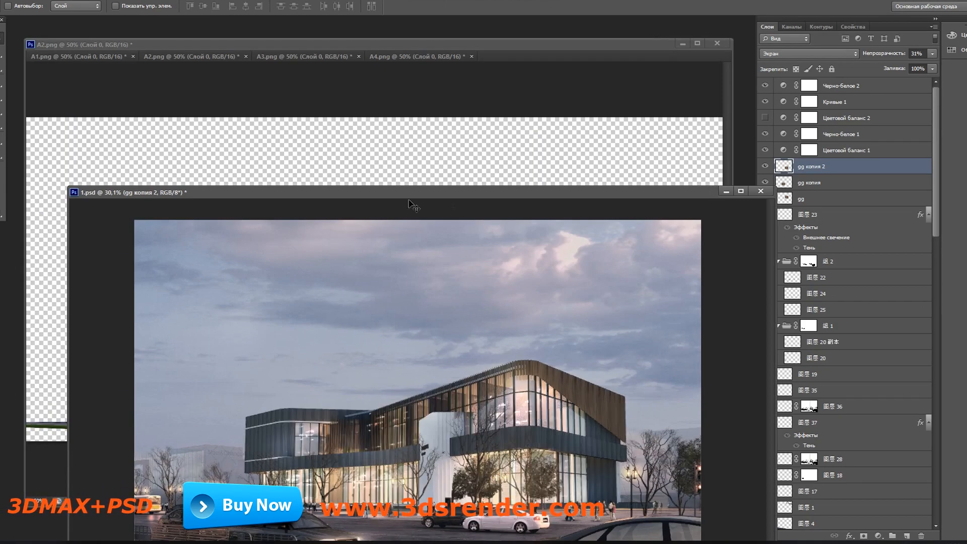
{"action": "left_click_drag", "start_coordinate": [338, 194], "coordinate": [646, 73]}
{"action": "left_click_drag", "start_coordinate": [732, 45], "coordinate": [434, 92]}
{"action": "scroll", "coordinate": [345, 325], "scroll_direction": "down", "scroll_amount": 7}
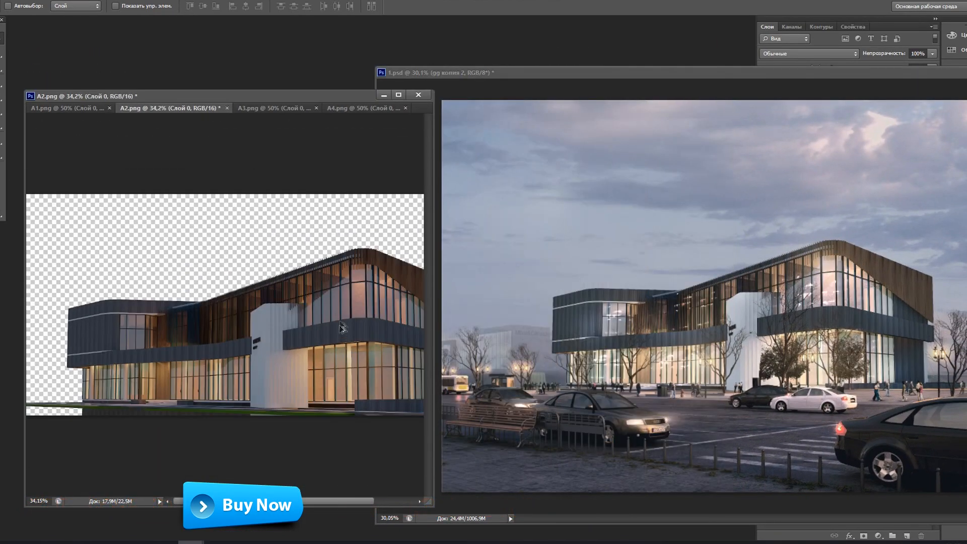
{"action": "left_click_drag", "start_coordinate": [625, 74], "coordinate": [597, 56]}
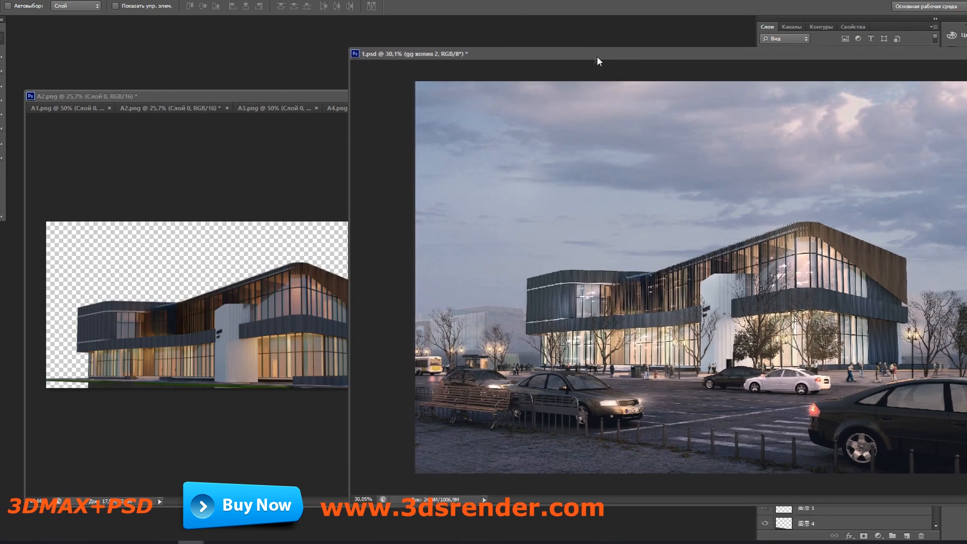
{"action": "left_click_drag", "start_coordinate": [344, 218], "coordinate": [464, 218]}
{"action": "left_click_drag", "start_coordinate": [572, 56], "coordinate": [519, 64]}
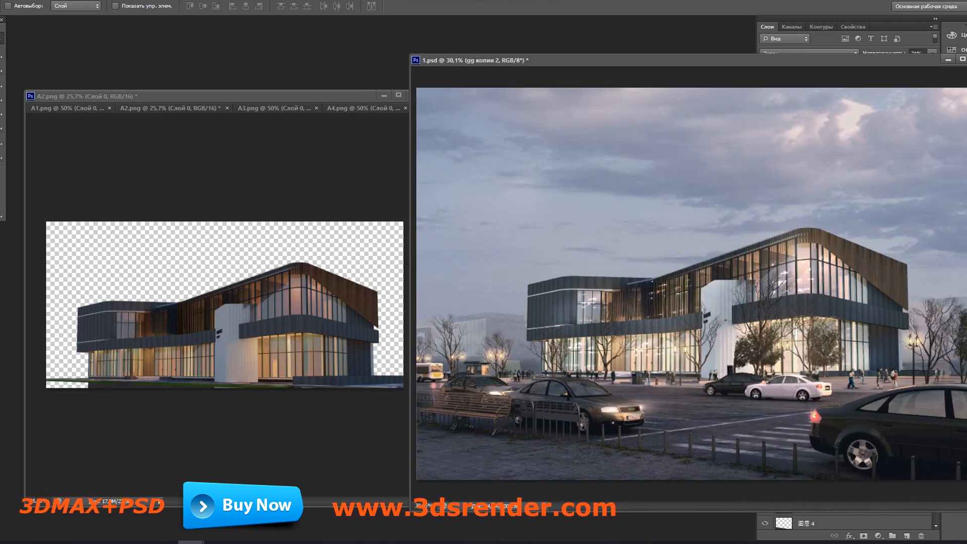